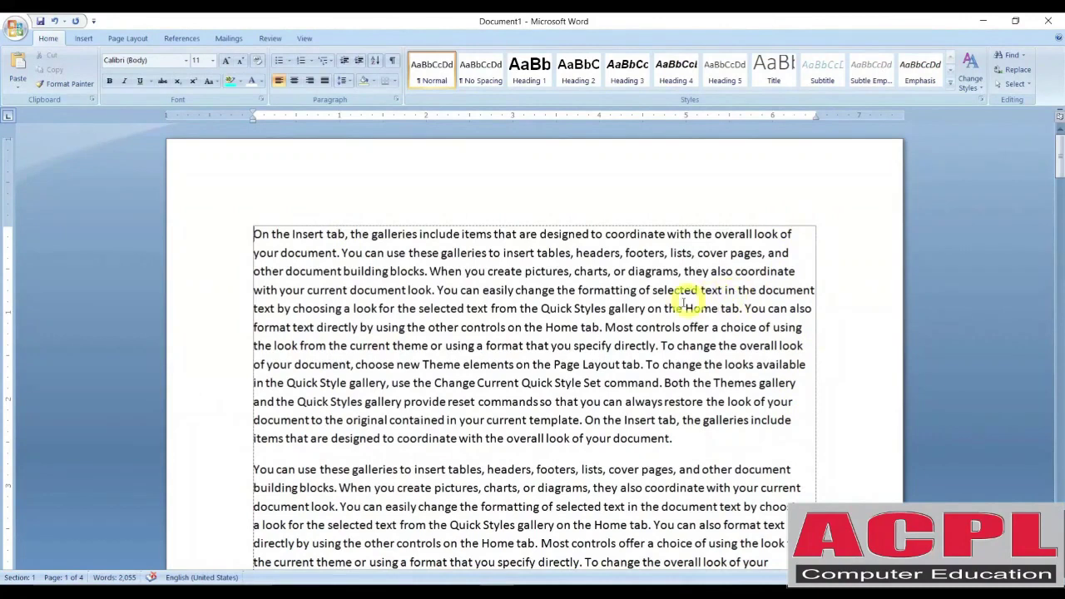
# Justify all the text in the document
pyautogui.hotkey('ctrl', 'a')
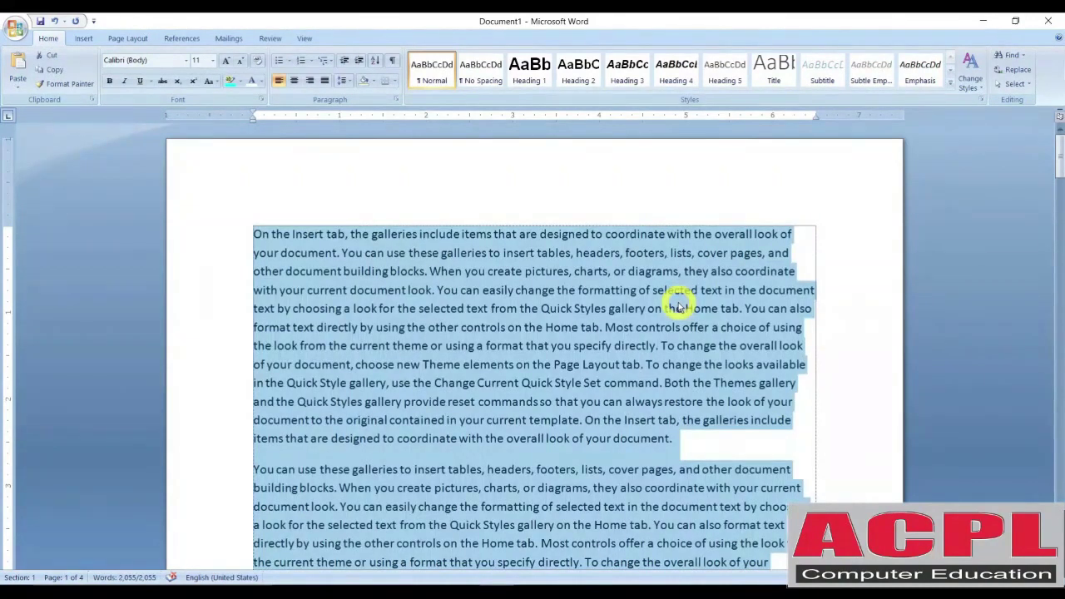
pyautogui.hotkey('ctrl', 'j')
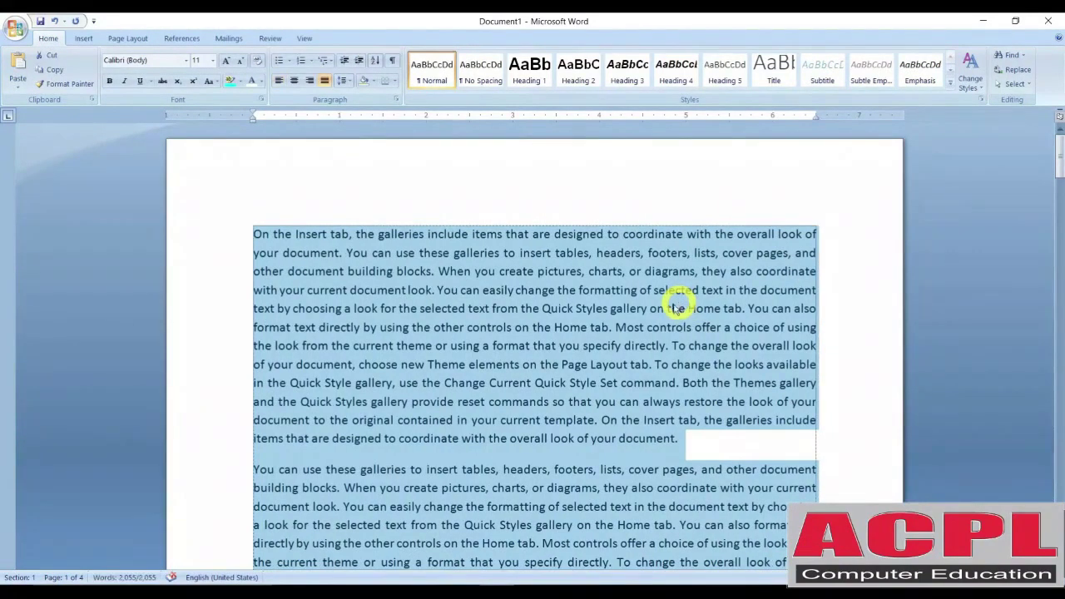
pyautogui.click(615, 327)
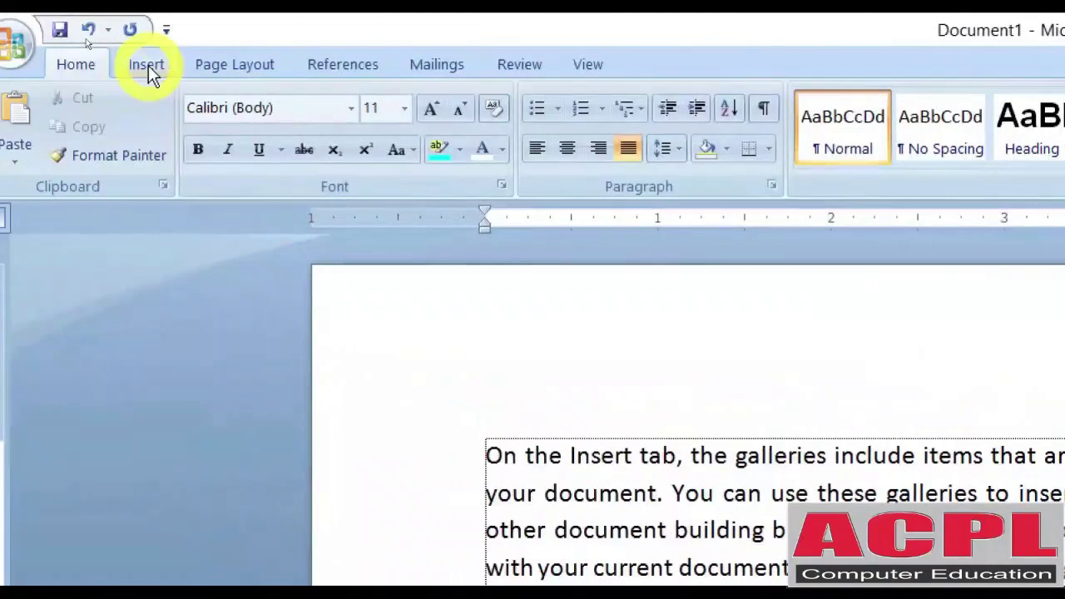
# Insert the deer picture from the Wallpapers folder into the first paragraph
pyautogui.click(84, 38)
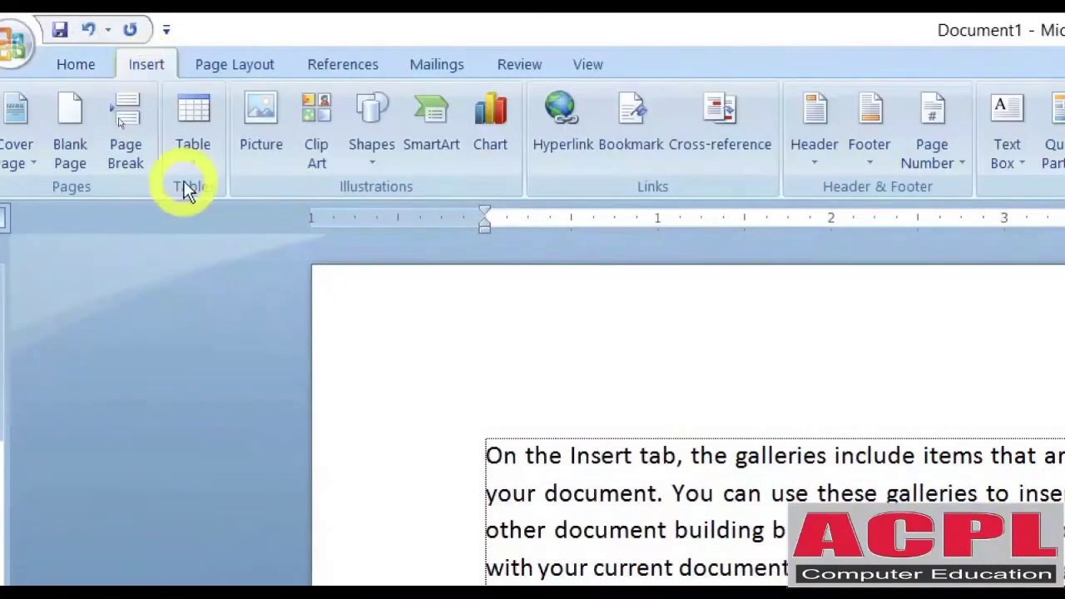
pyautogui.click(263, 116)
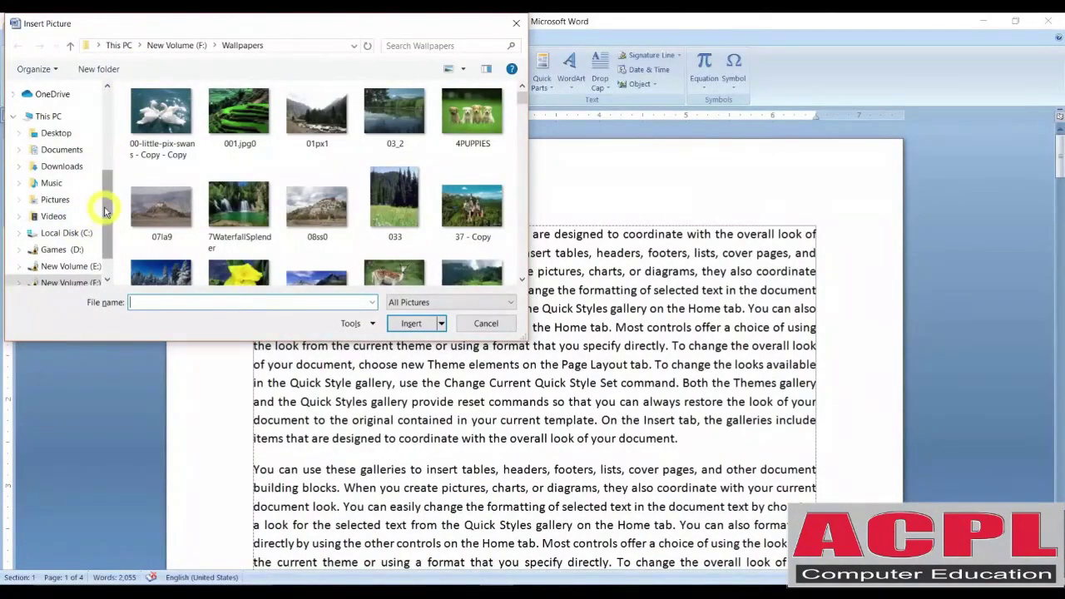
pyautogui.click(412, 273)
pyautogui.click(411, 324)
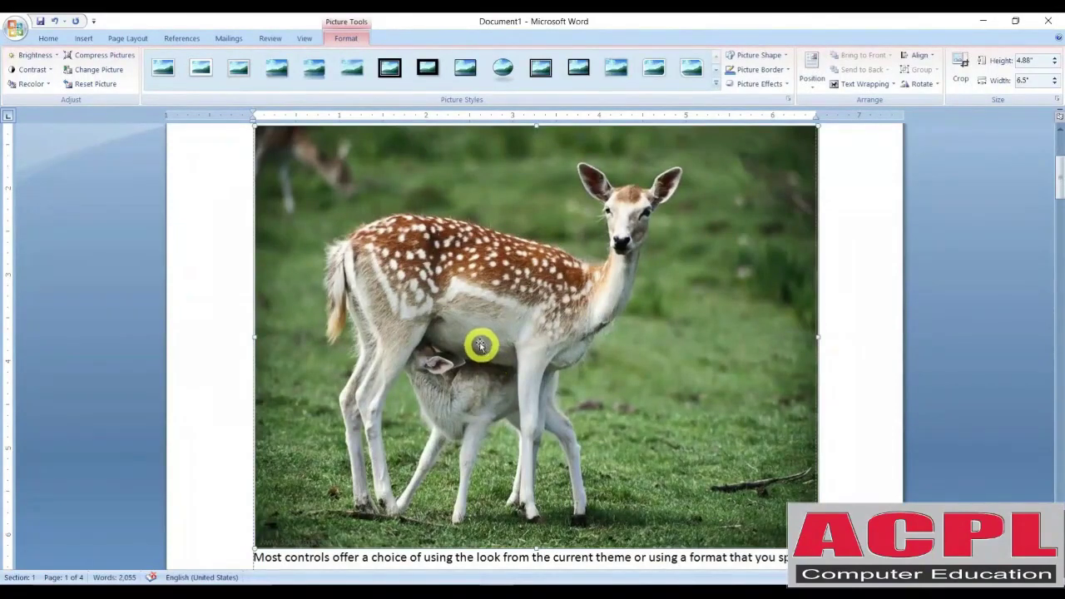
# Shrink the deer picture proportionally to about 2.19" high and 2.92" wide
pyautogui.scroll(-3, 481, 345)
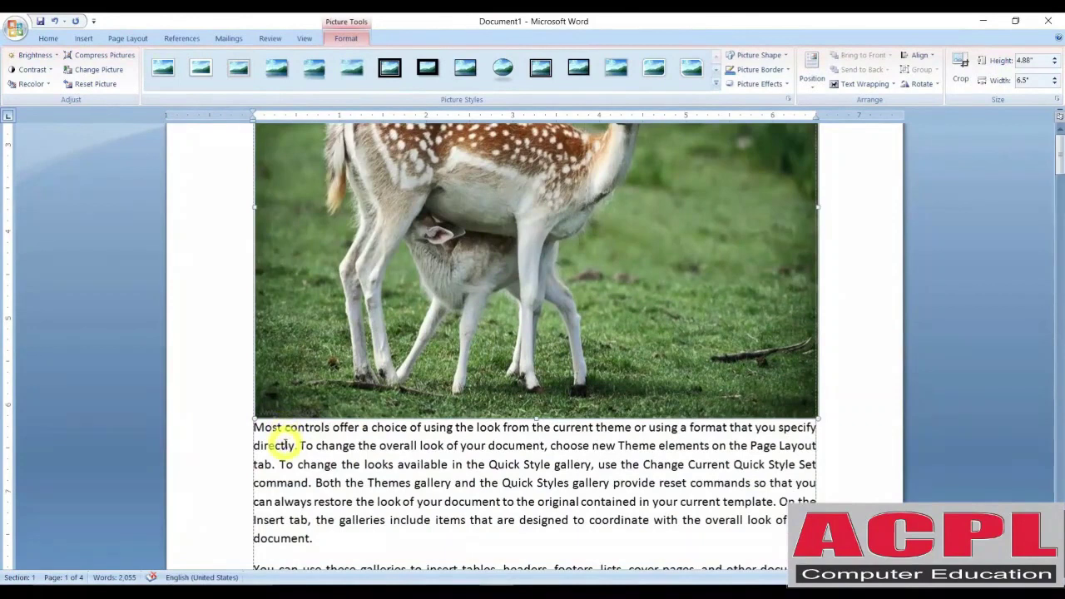
pyautogui.scroll(1, 286, 445)
pyautogui.scroll(-3, 246, 454)
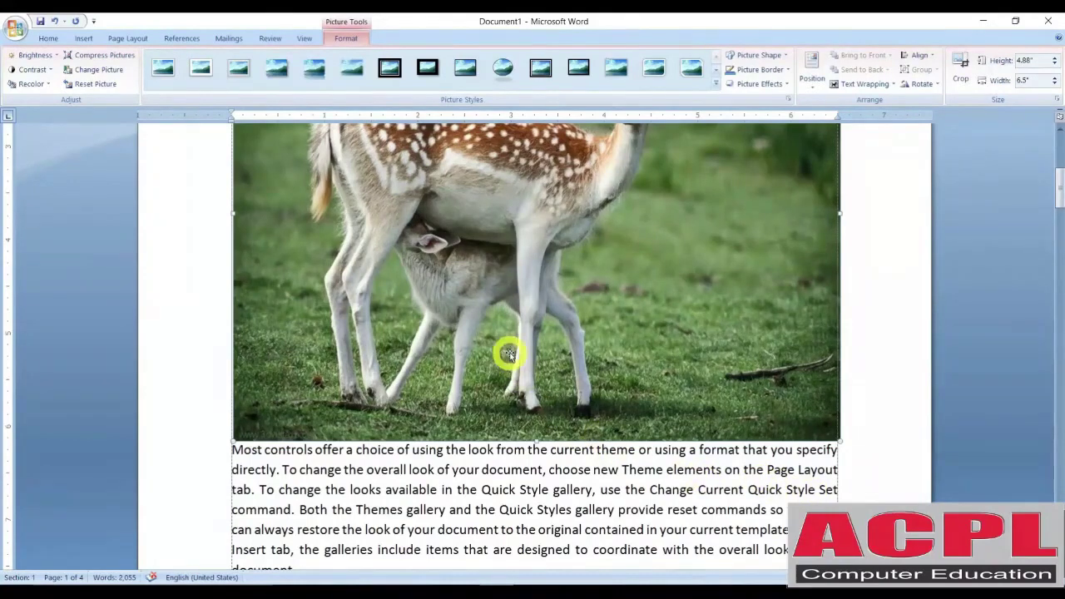
pyautogui.scroll(3, 507, 352)
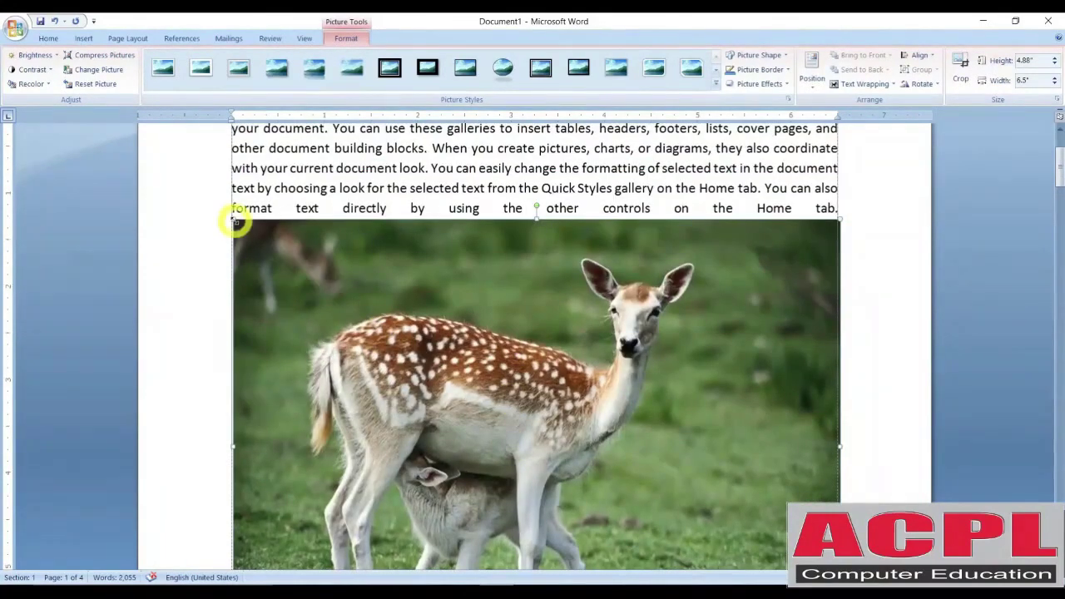
pyautogui.moveTo(237, 221); pyautogui.dragTo(611, 428)
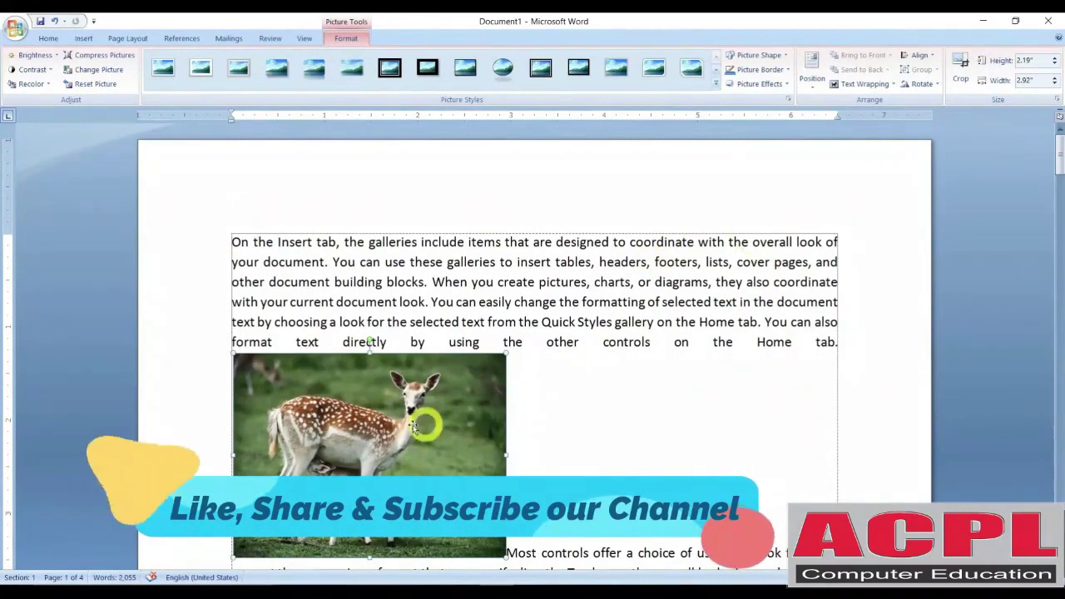
# Try to reposition the inline deer picture freely within the first paragraph's text
pyautogui.moveTo(399, 428); pyautogui.dragTo(796, 261)
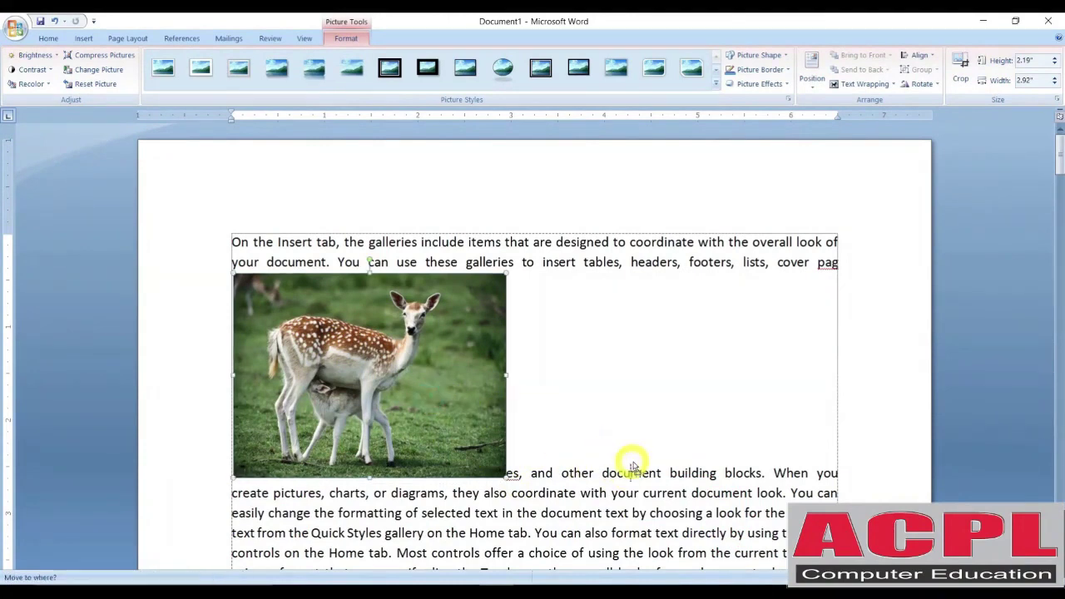
pyautogui.moveTo(662, 504); pyautogui.dragTo(634, 475)
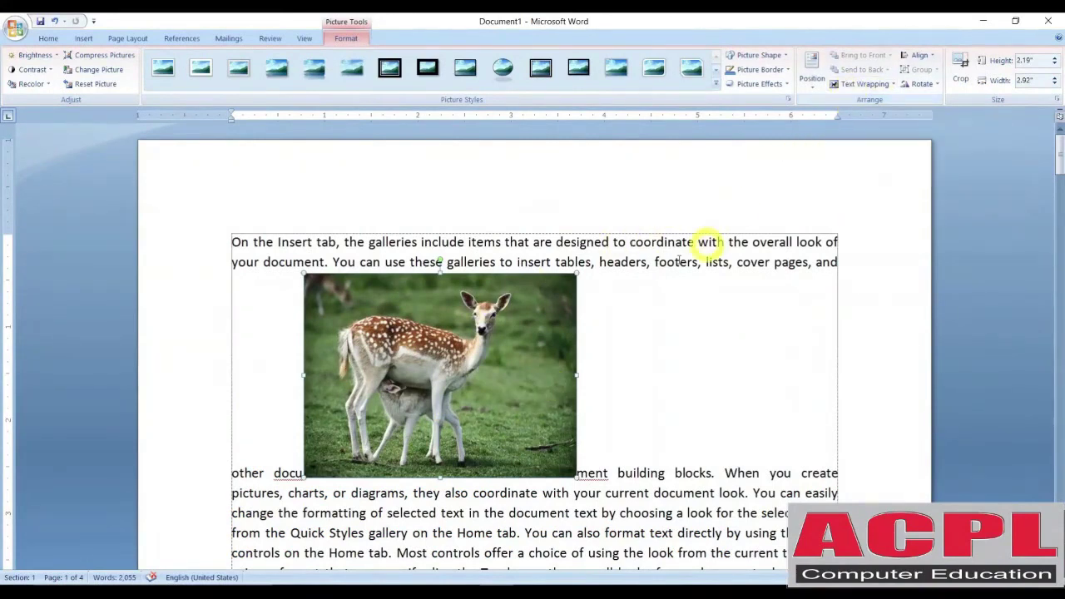
pyautogui.click(630, 265)
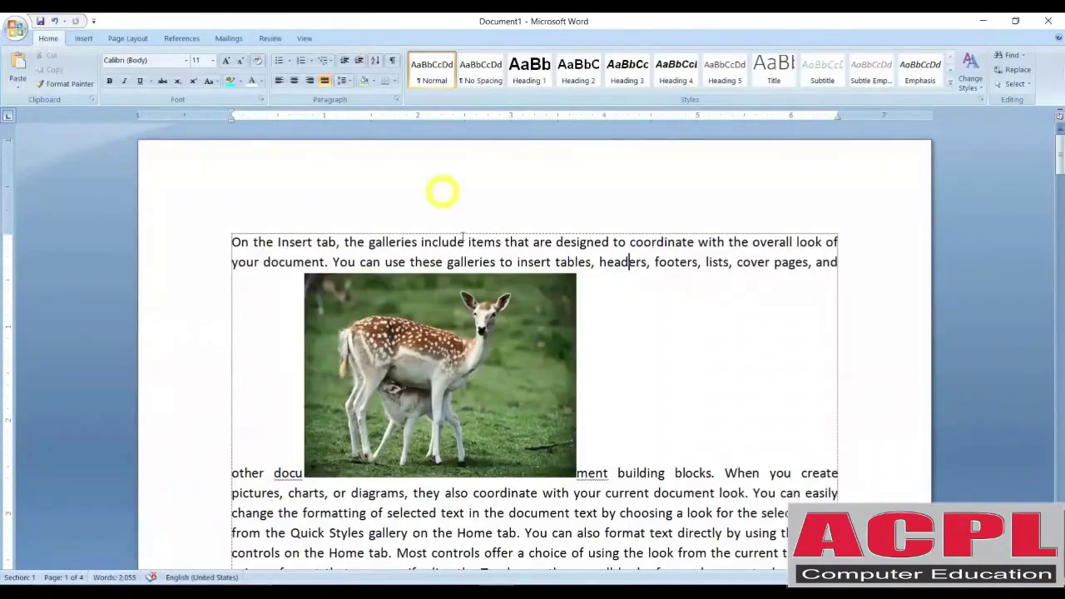
# Set the deer picture's text wrapping to Square
pyautogui.click(464, 292)
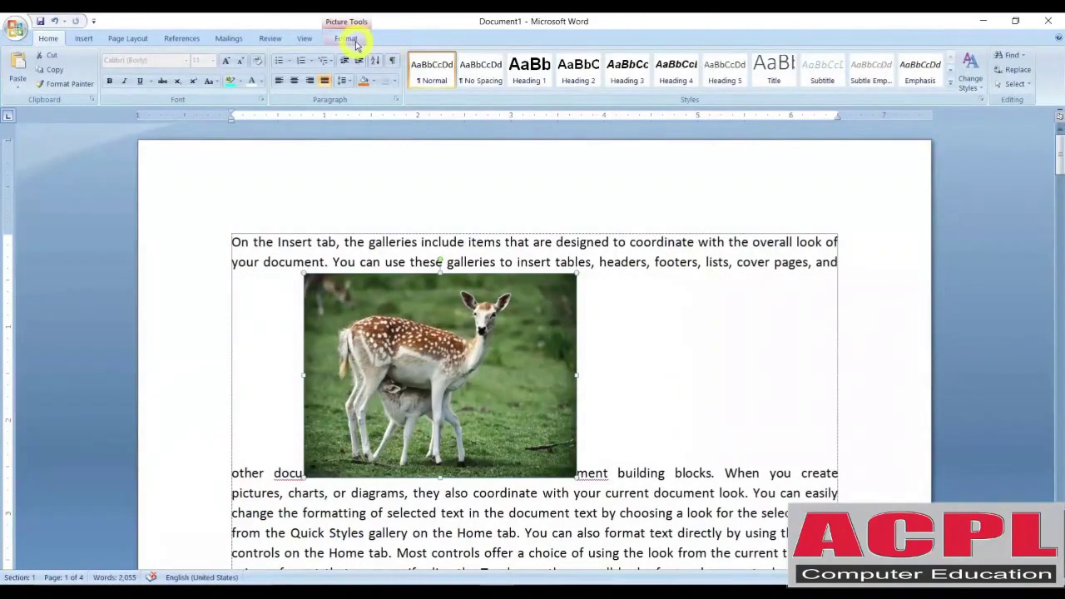
pyautogui.click(348, 40)
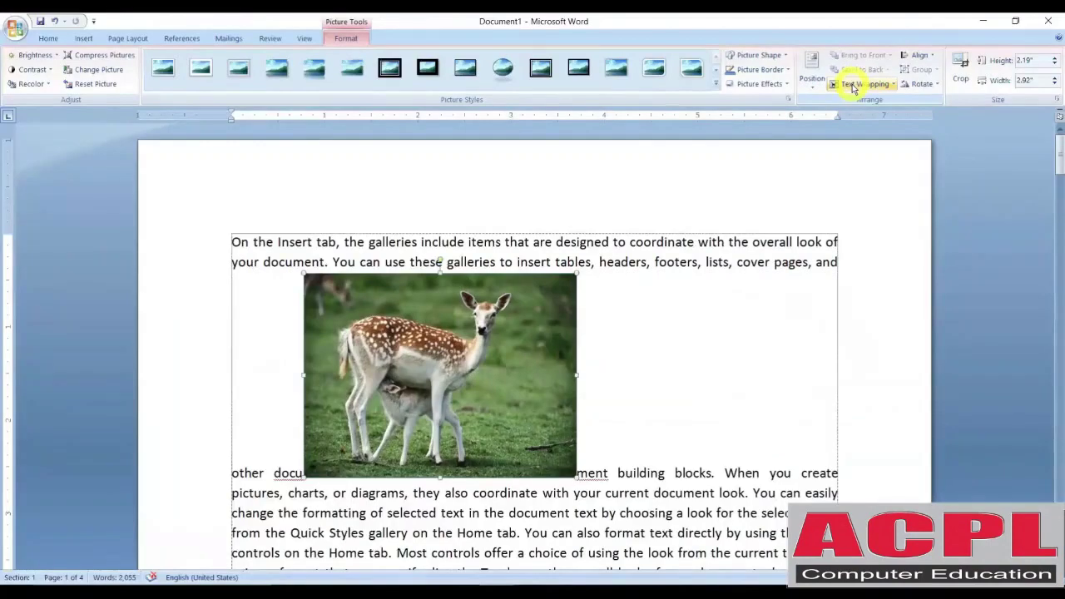
pyautogui.click(852, 86)
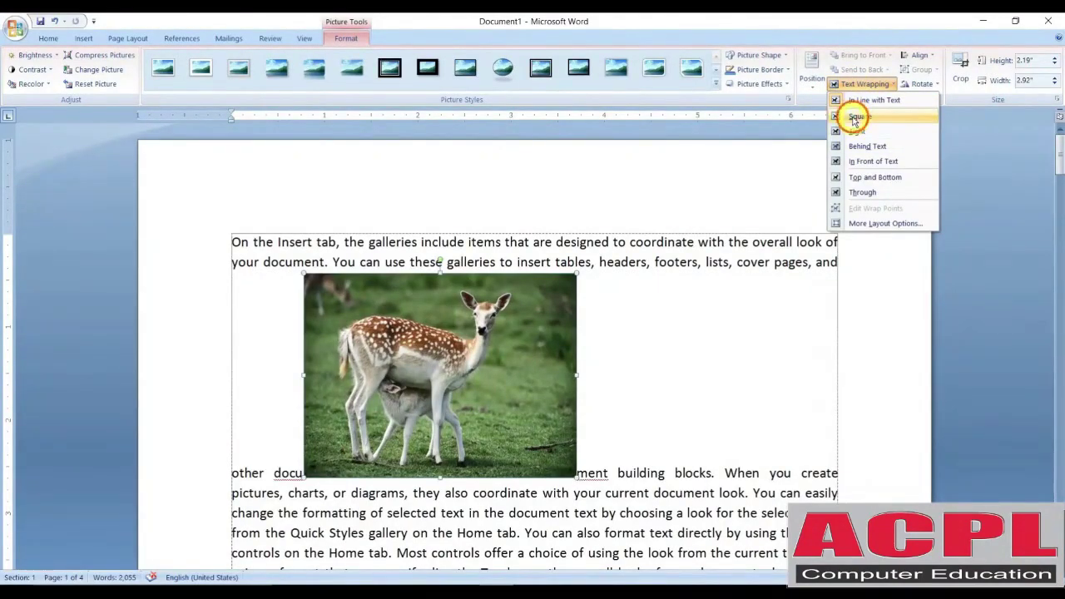
pyautogui.click(855, 120)
# Place the deer picture at the top-right corner of the first page's text area and check the page in print preview
pyautogui.moveTo(454, 355); pyautogui.dragTo(566, 377)
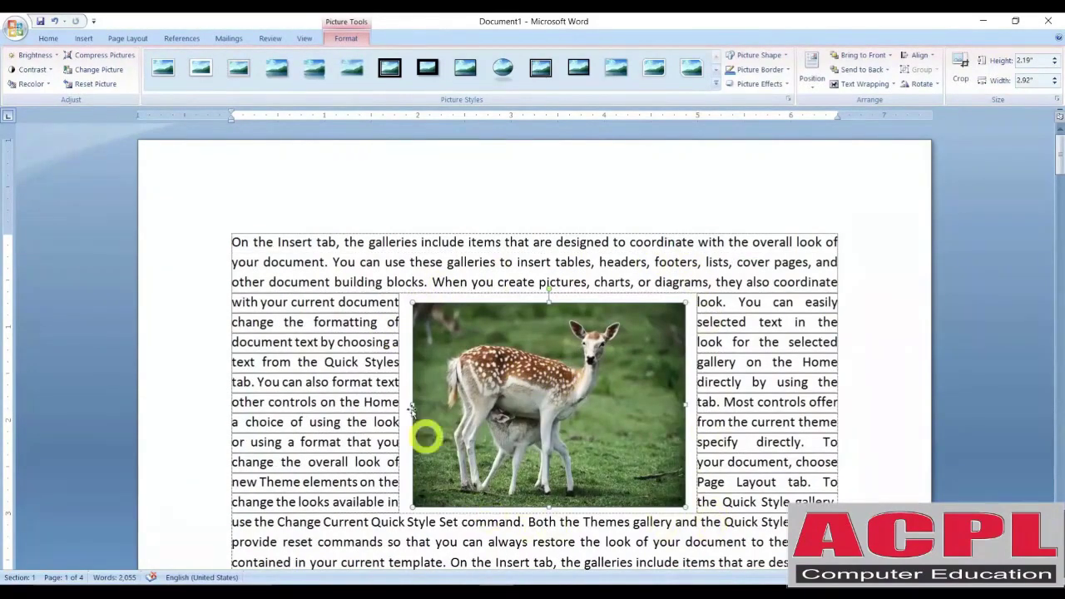
pyautogui.moveTo(542, 375); pyautogui.dragTo(678, 308)
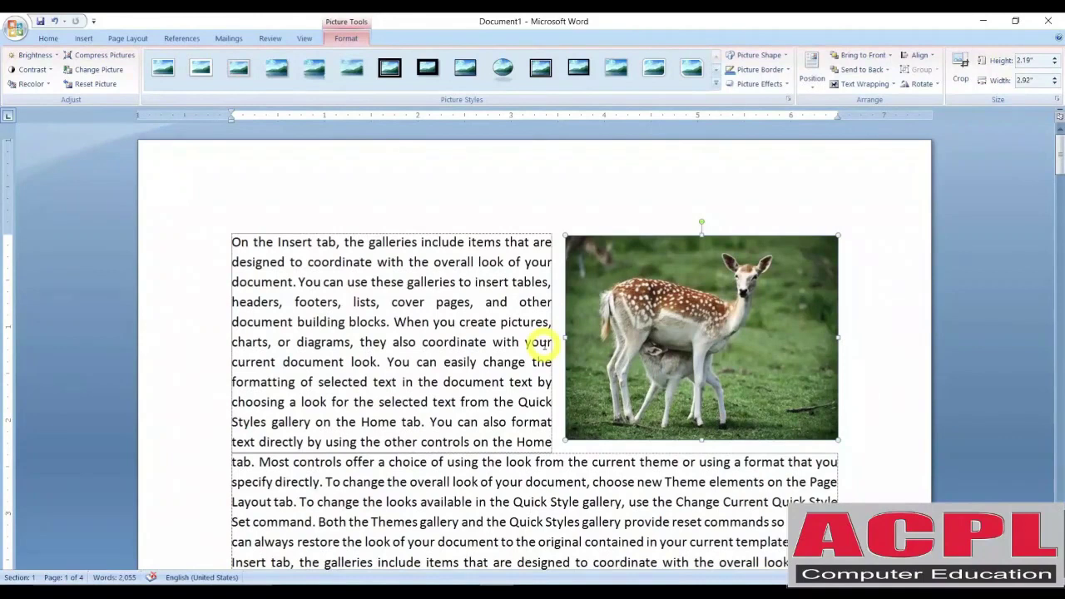
pyautogui.hotkey('ctrl', 'F2')
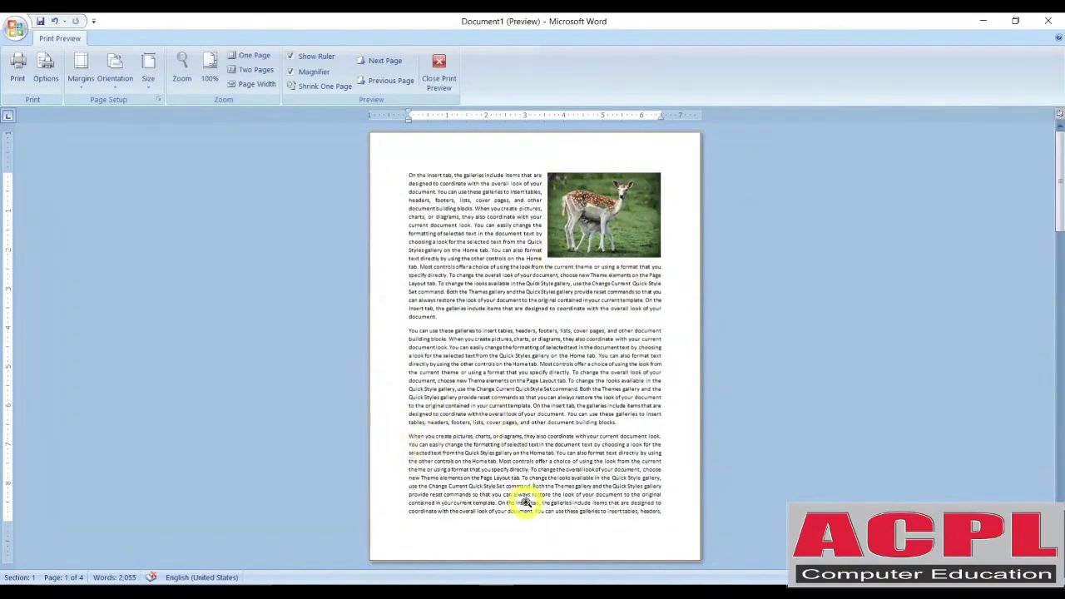
pyautogui.hotkey('ctrl', 'F2')
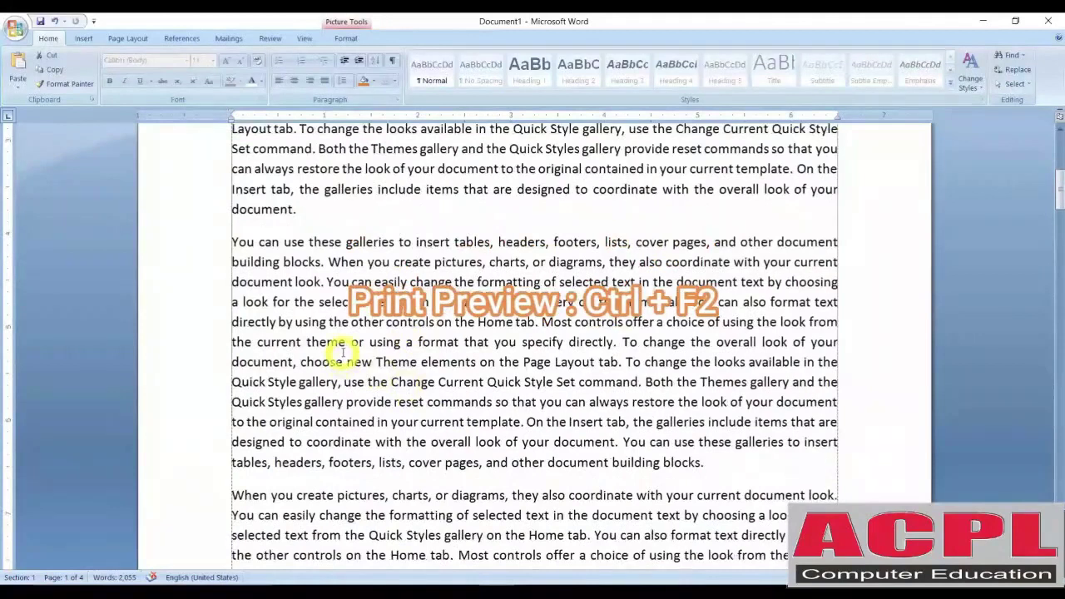
# Insert the yellow flower picture from the Wallpapers folder at the word "choose" in the second paragraph
pyautogui.scroll(-3, 342, 353)
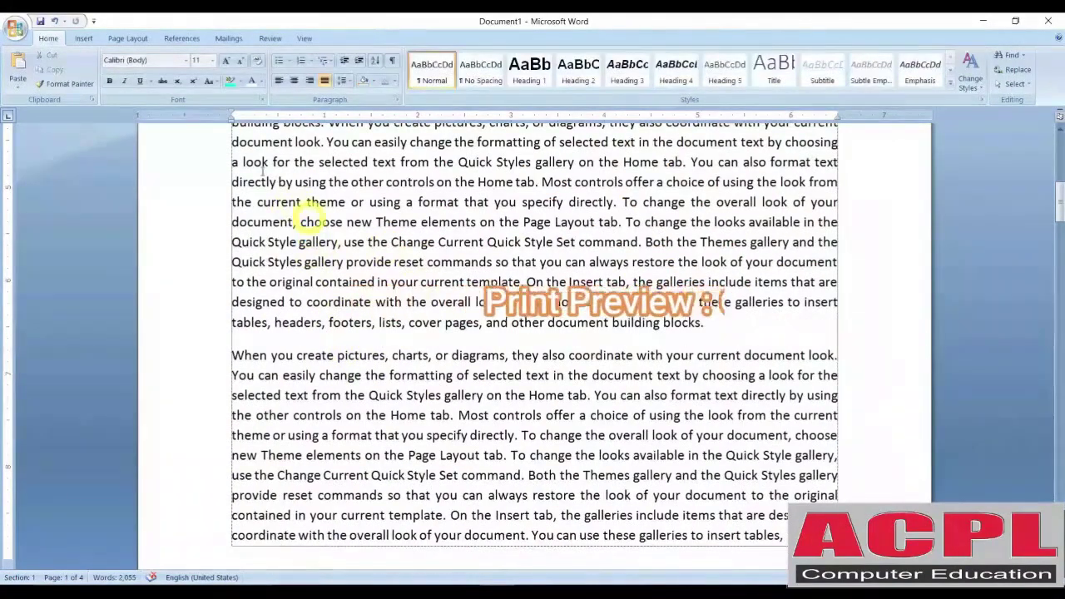
pyautogui.click(82, 38)
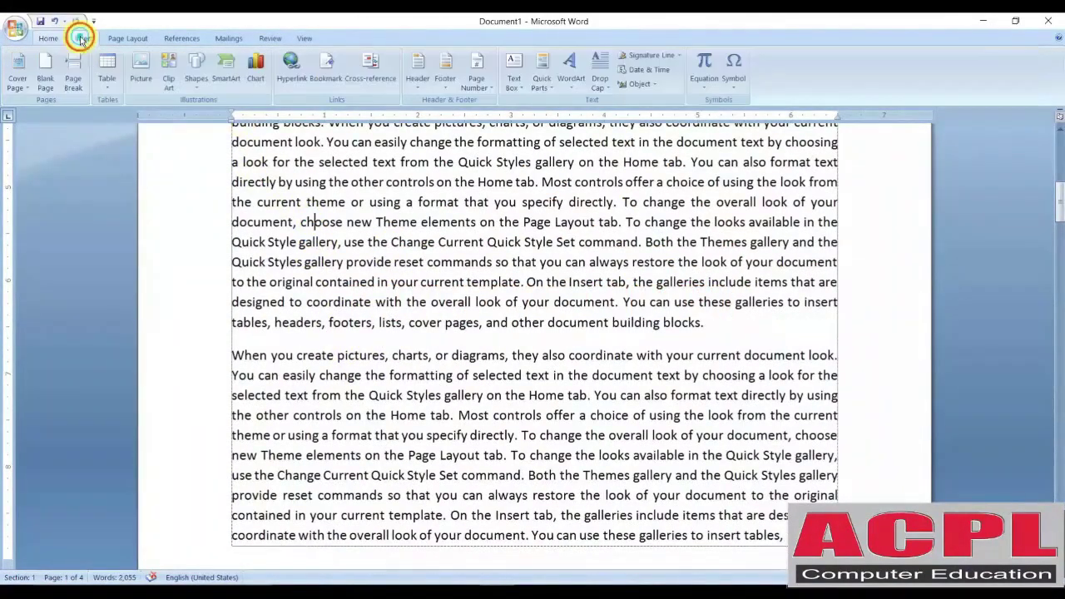
pyautogui.click(141, 79)
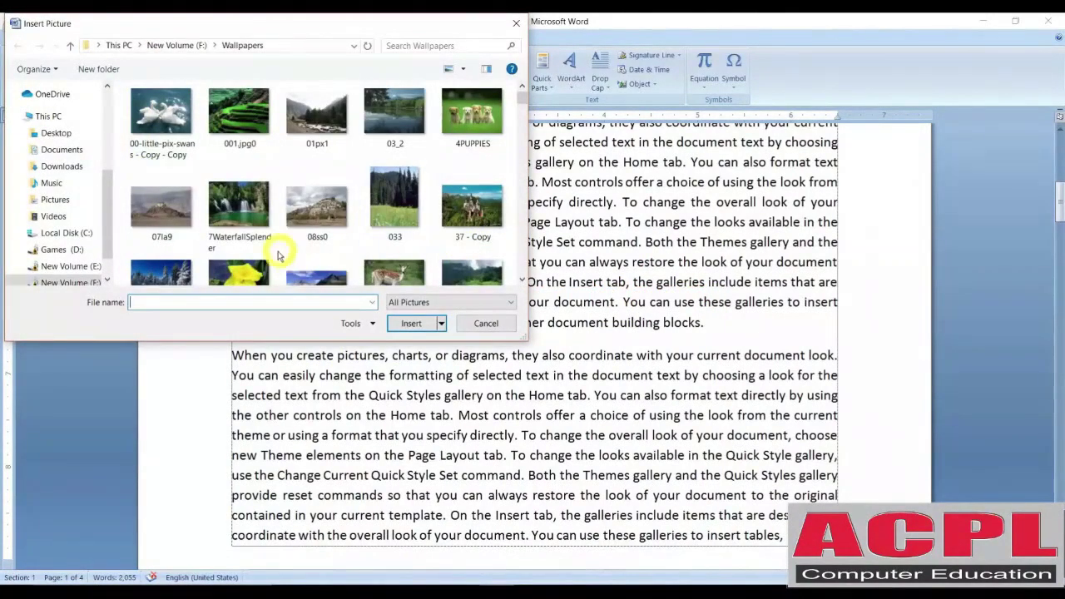
pyautogui.click(413, 324)
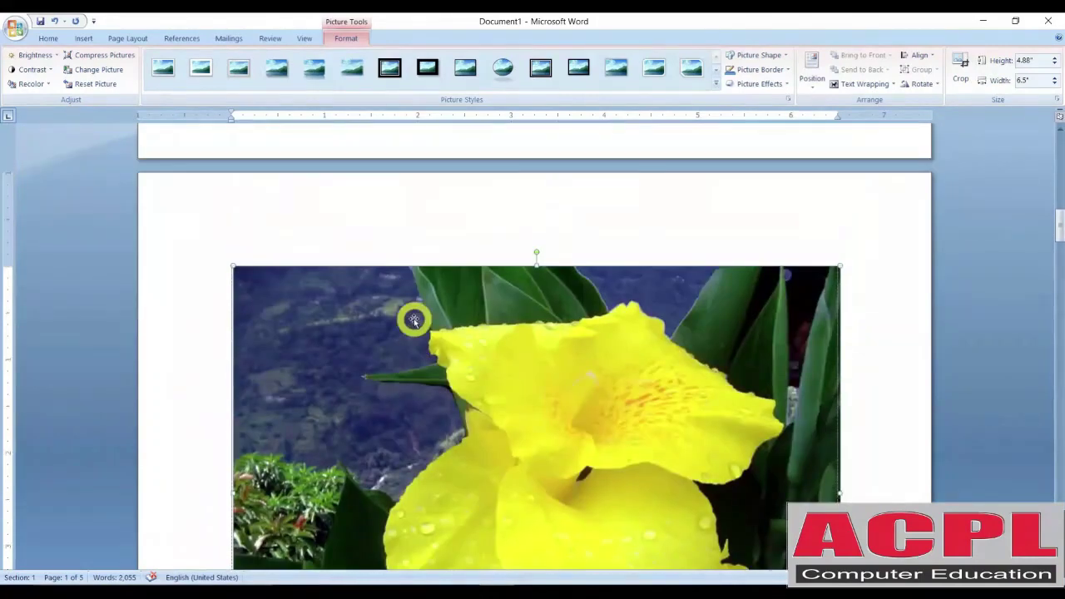
# Shrink the yellow flower picture proportionally to about 1.73" high and 2.31" wide
pyautogui.scroll(-9, 549, 349)
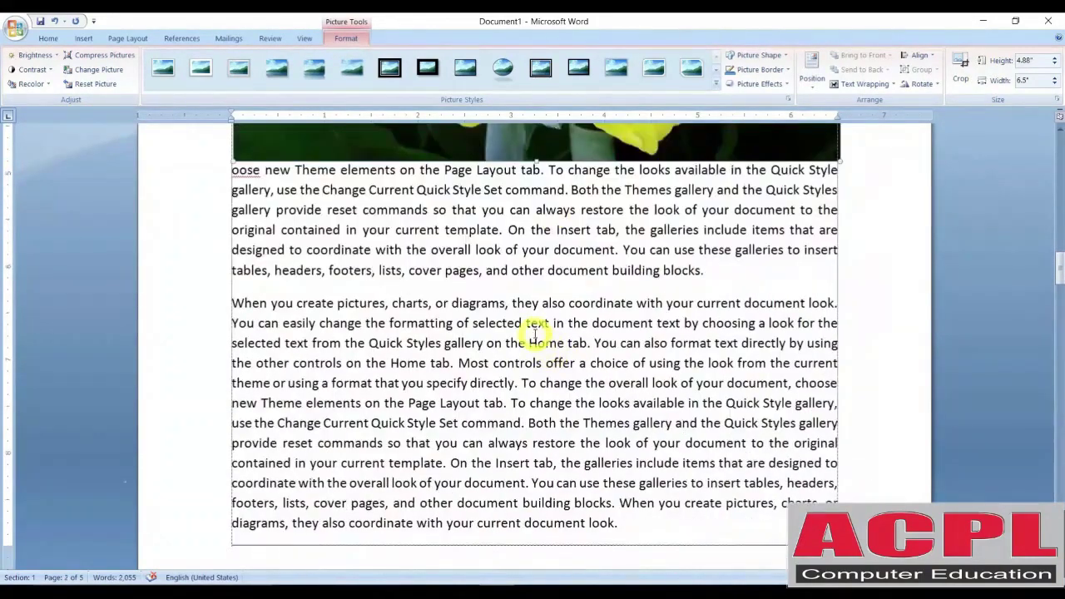
pyautogui.scroll(15, 534, 333)
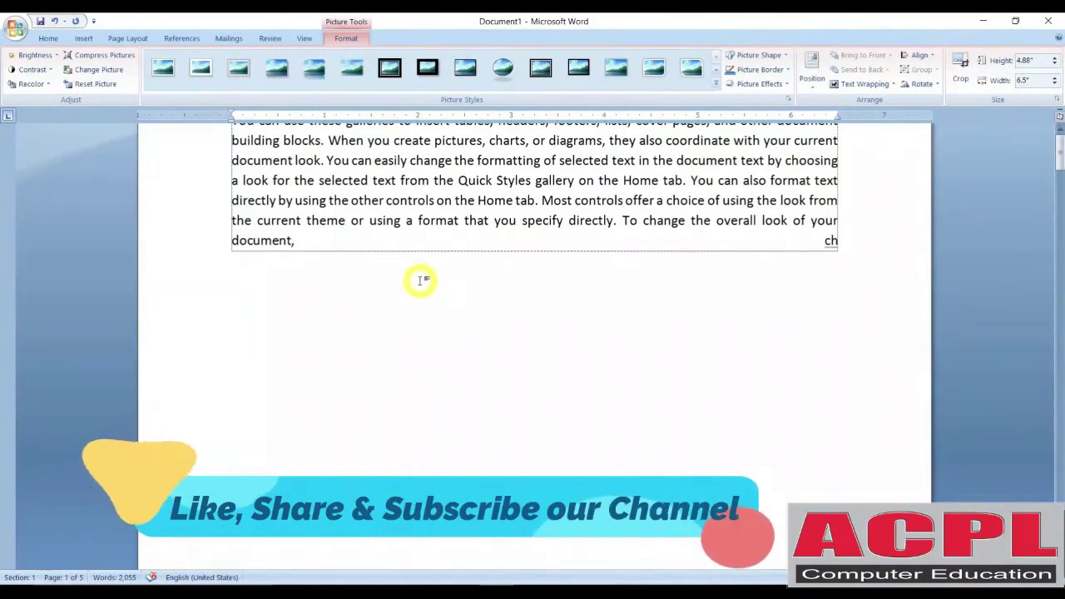
pyautogui.keyDown('ctrl'); pyautogui.scroll(-8, 420, 281); pyautogui.keyUp('ctrl')
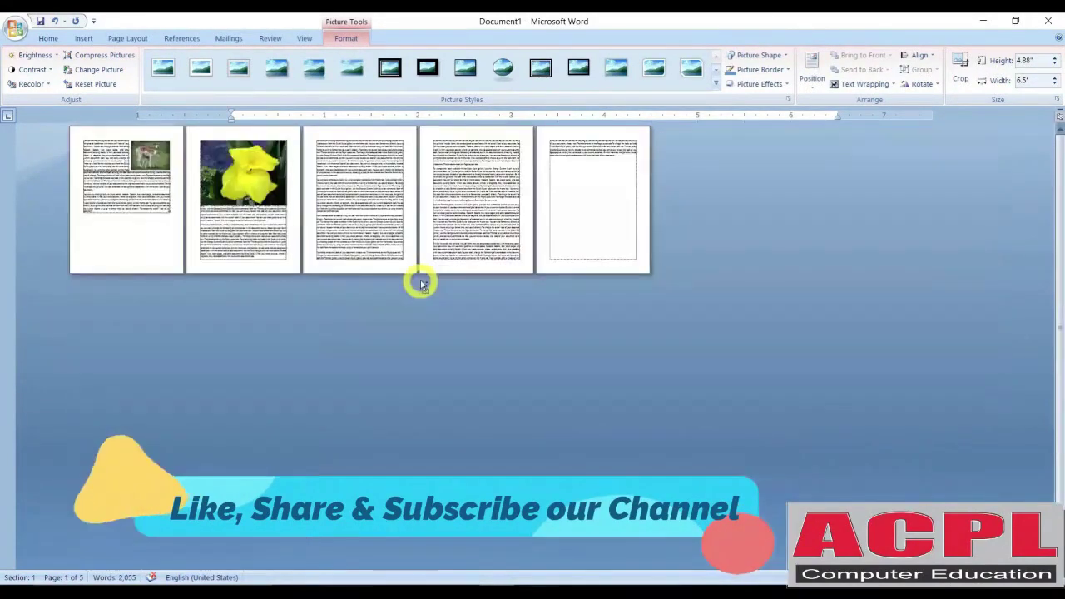
pyautogui.keyDown('ctrl'); pyautogui.scroll(-2, 420, 283); pyautogui.keyUp('ctrl')
pyautogui.keyDown('ctrl'); pyautogui.scroll(4, 83, 169); pyautogui.keyUp('ctrl')
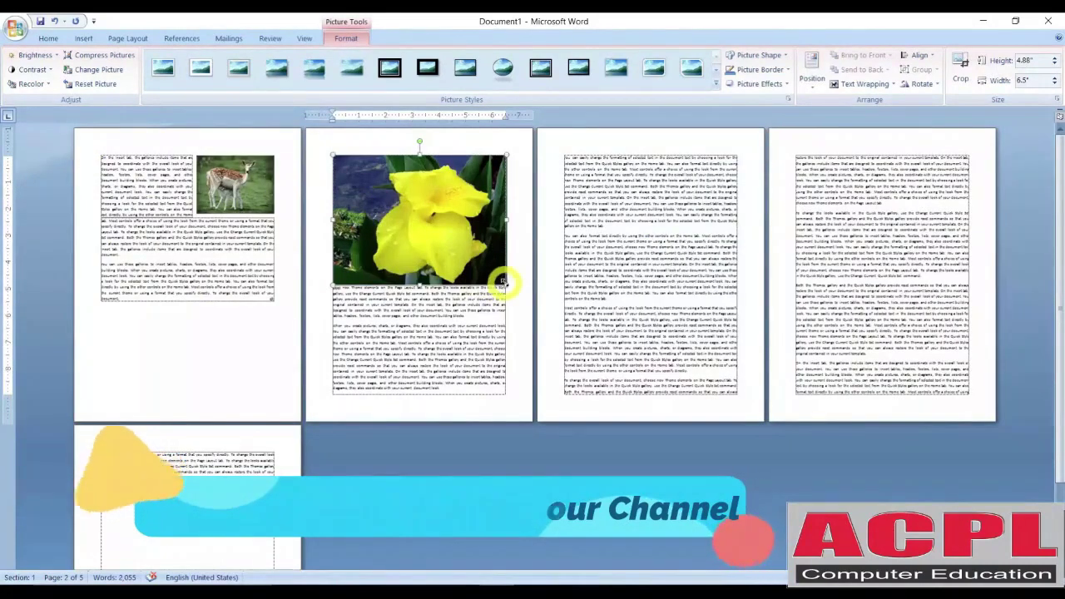
pyautogui.moveTo(502, 283); pyautogui.dragTo(395, 200)
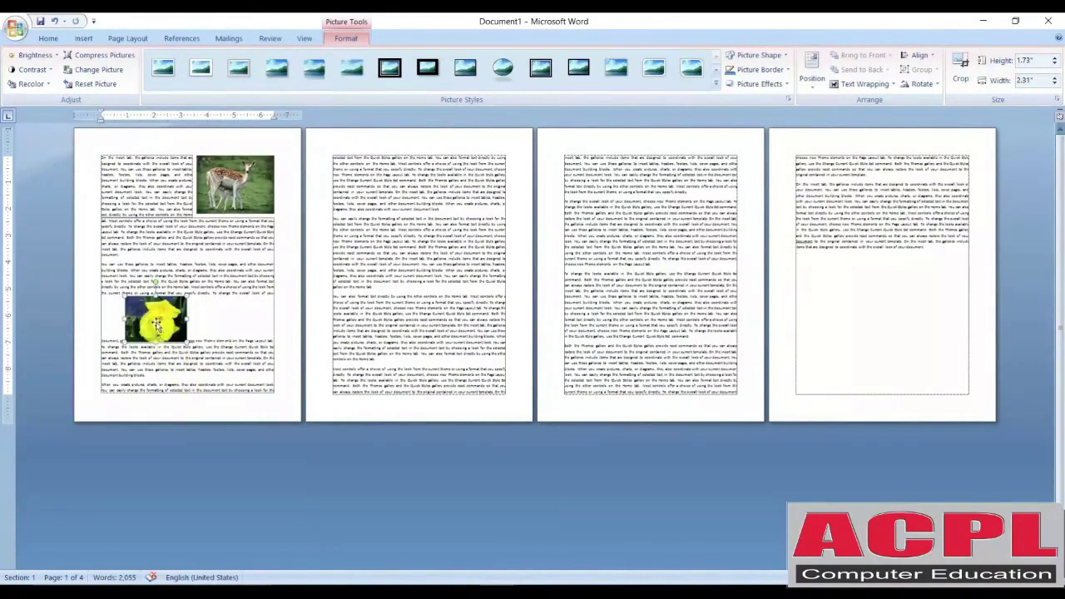
# Move the flower picture further down the second paragraph and set its text wrapping to Square
pyautogui.moveTo(155, 319); pyautogui.dragTo(111, 379)
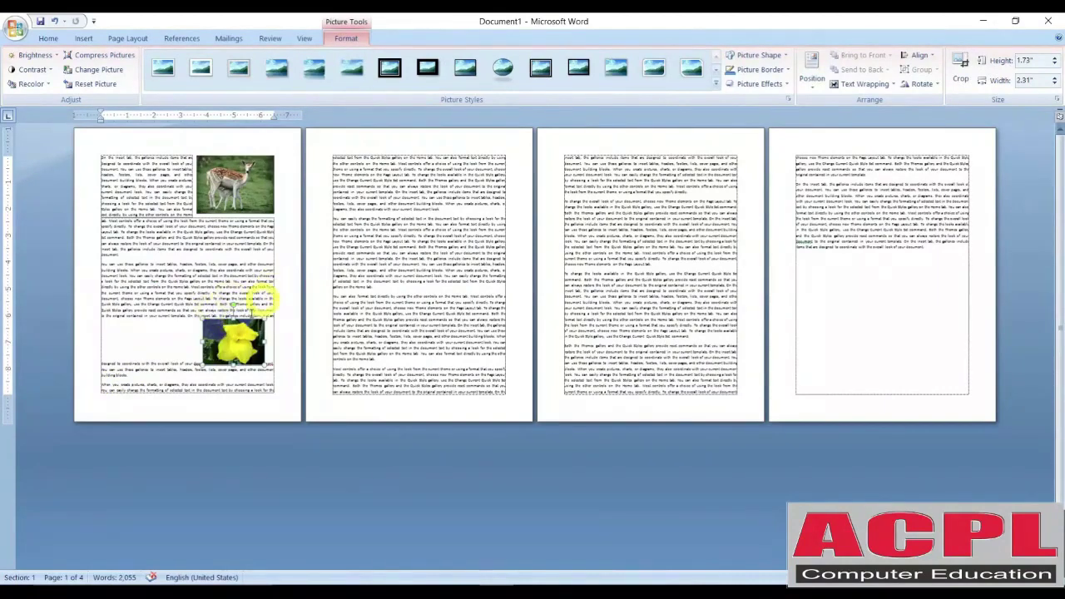
pyautogui.click(858, 87)
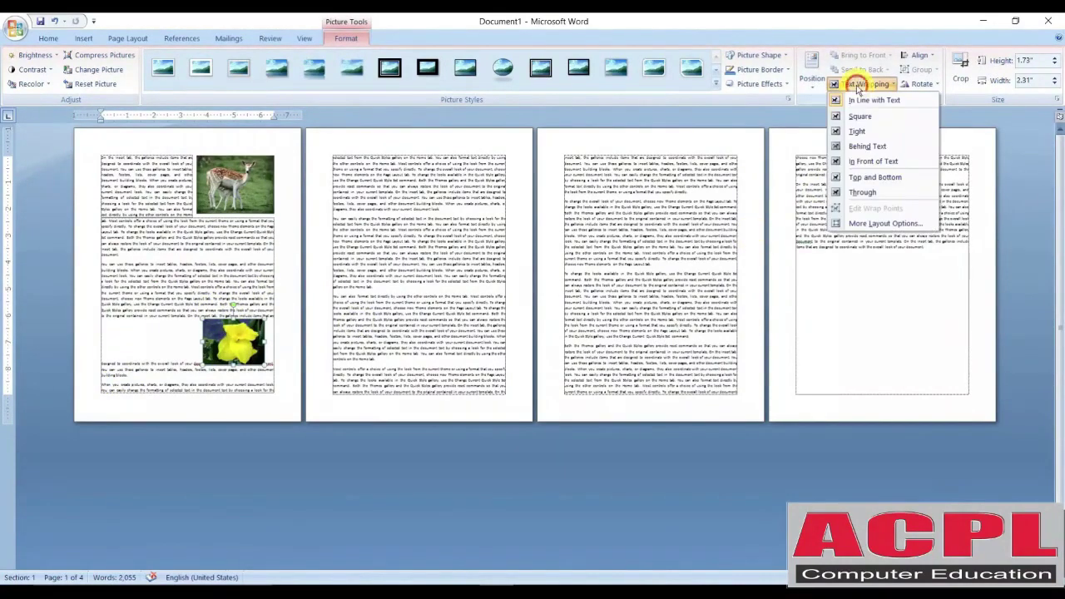
pyautogui.click(856, 118)
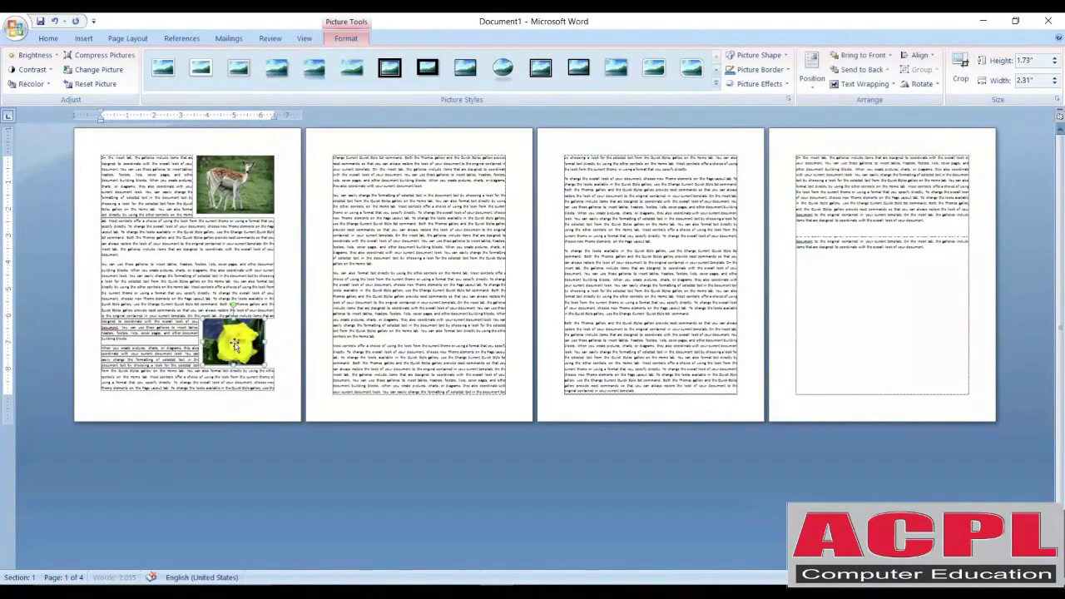
# Place the flower picture, slightly enlarged, at the bottom-left corner of the first page's text area and check the page in print preview
pyautogui.moveTo(233, 341); pyautogui.dragTo(133, 366)
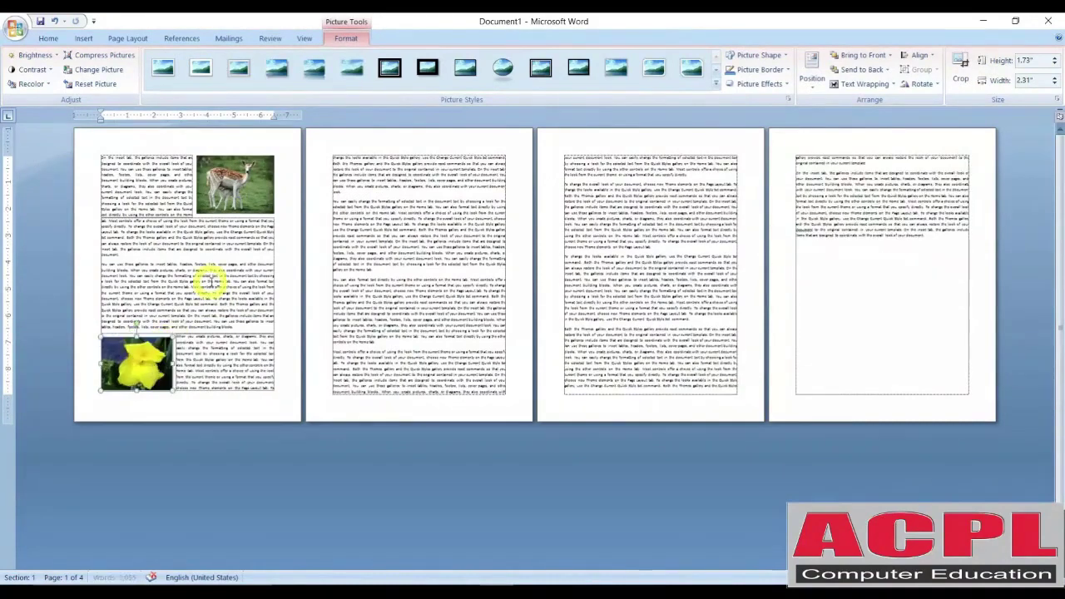
pyautogui.click(210, 281)
pyautogui.hotkey('ctrl', 'F2')
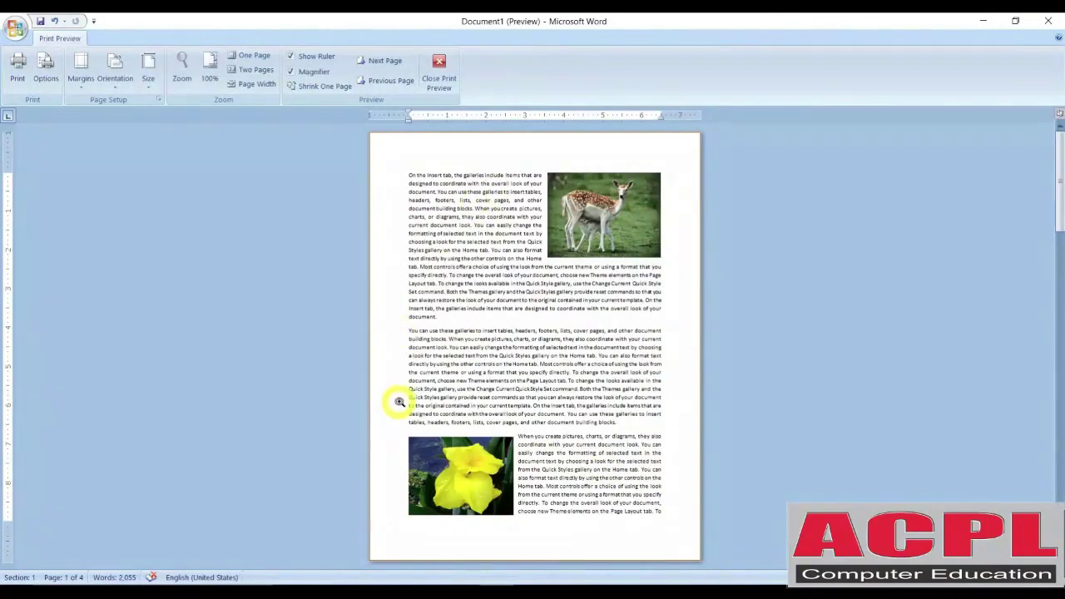
pyautogui.hotkey('ctrl', 'F2')
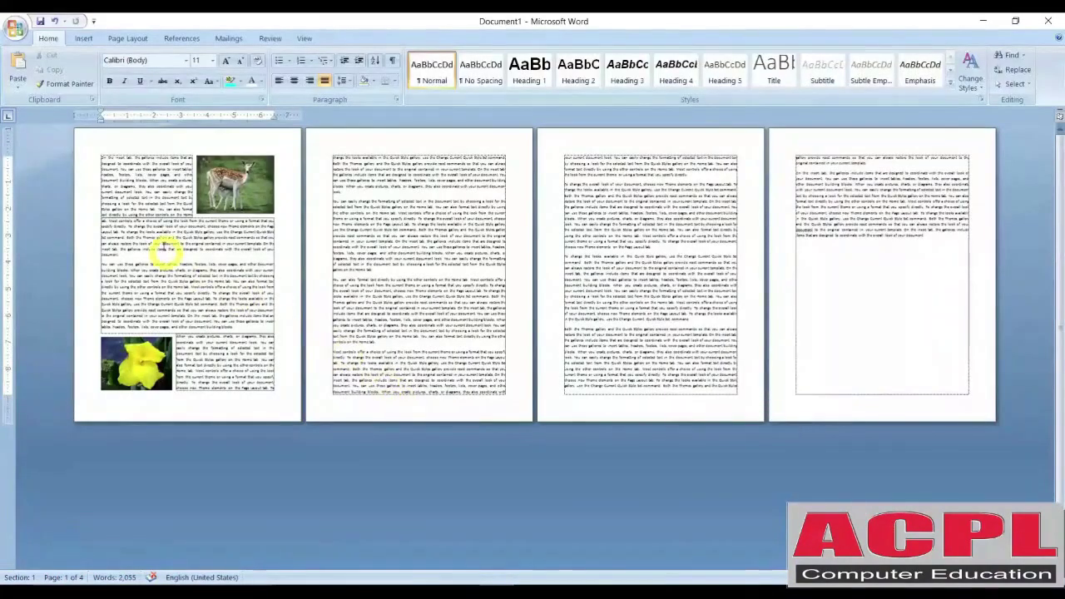
# Try a brightness of +30 % on the deer picture on the first page and undo it
pyautogui.scroll(5, 154, 221)
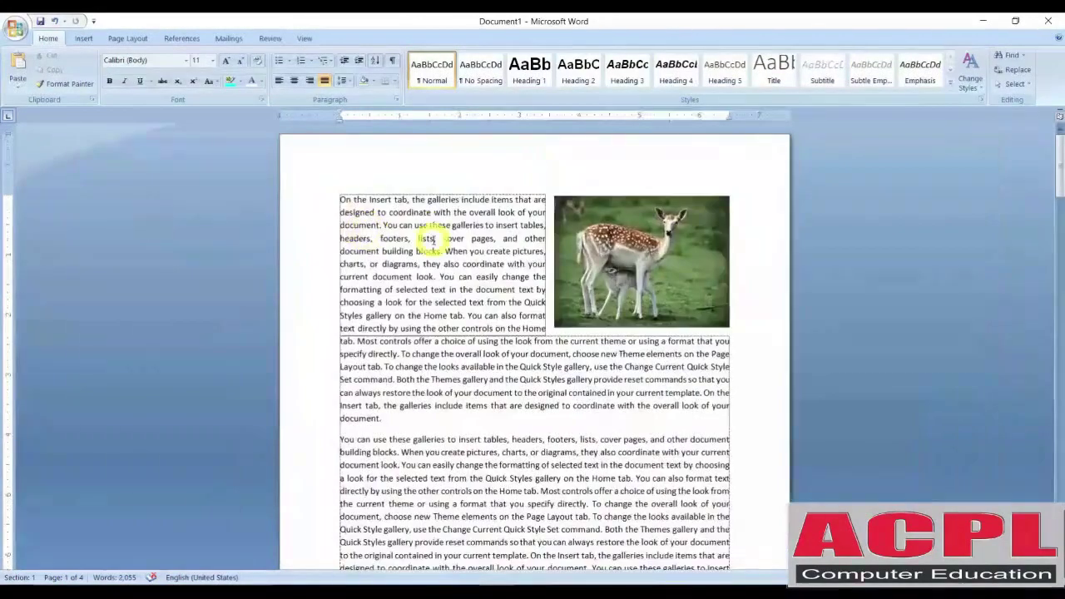
pyautogui.scroll(1, 630, 334)
pyautogui.scroll(-9, 627, 333)
pyautogui.scroll(7, 563, 317)
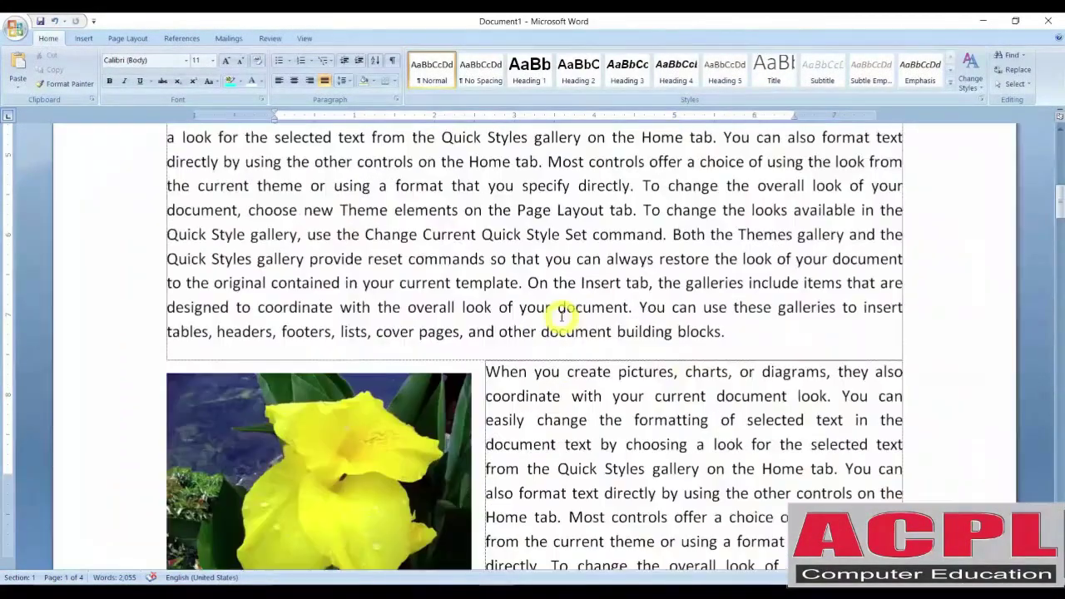
pyautogui.scroll(-2, 485, 332)
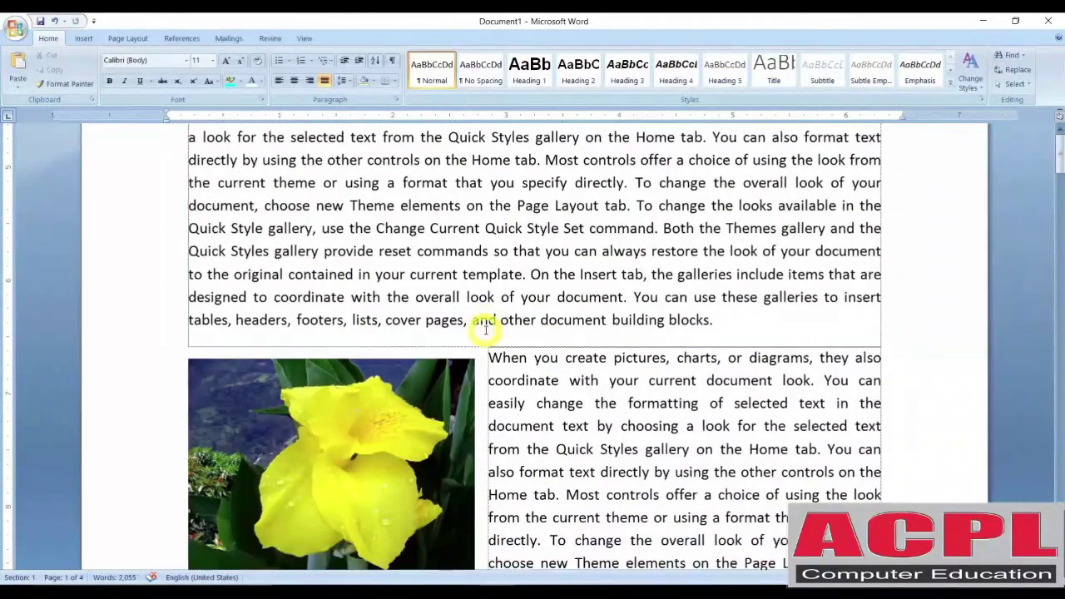
pyautogui.scroll(10, 485, 331)
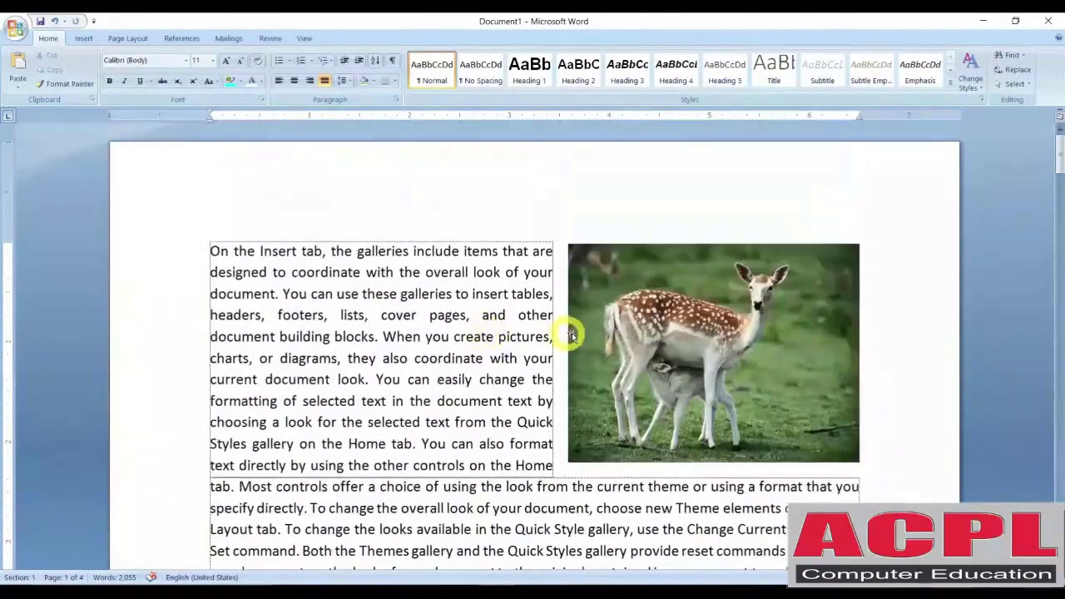
pyautogui.click(693, 315)
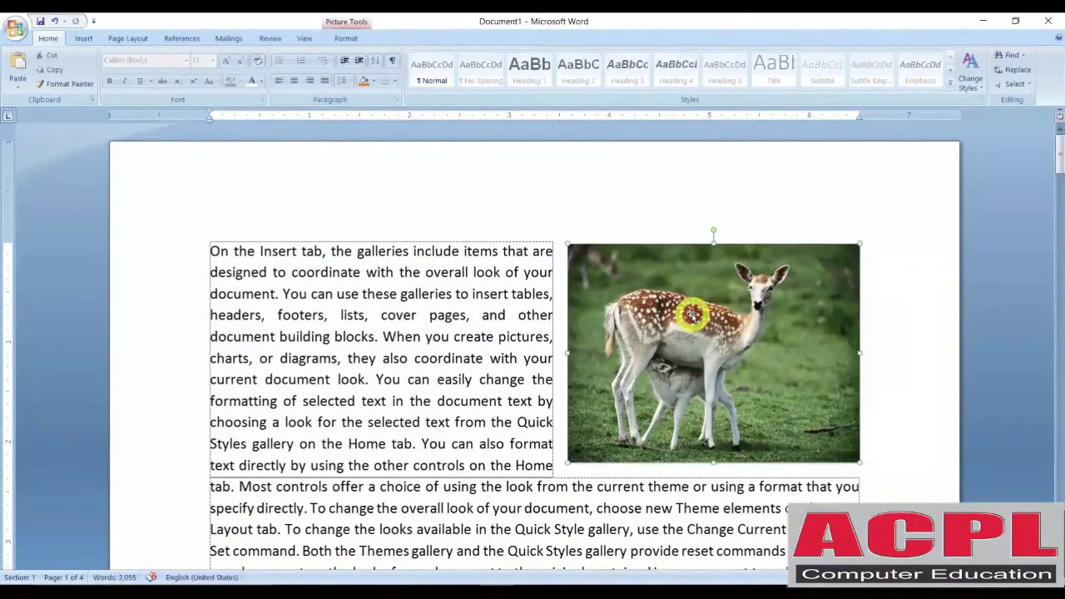
pyautogui.click(345, 38)
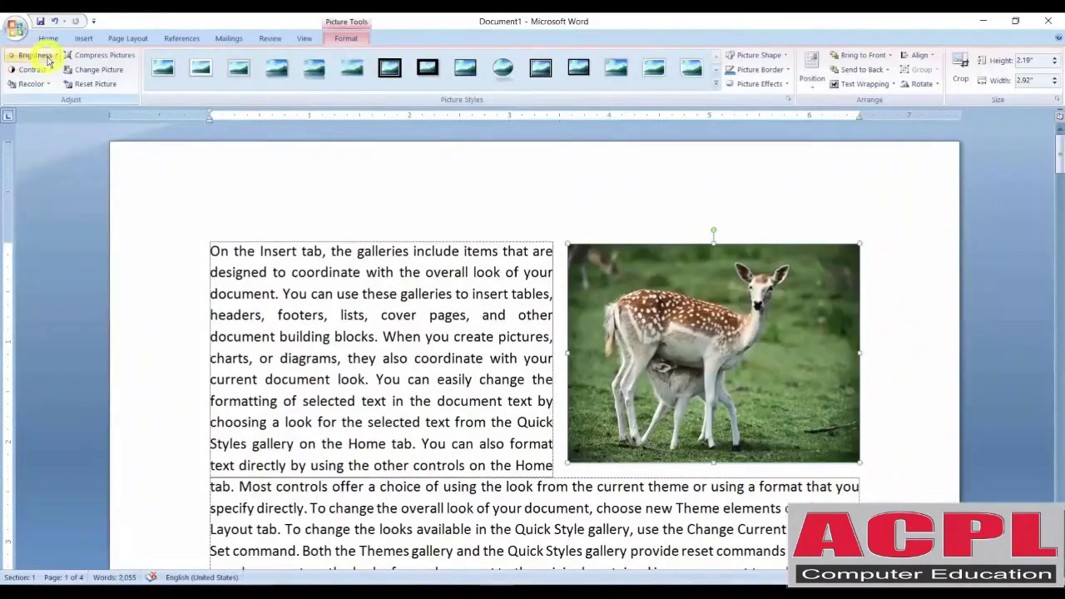
pyautogui.click(93, 100)
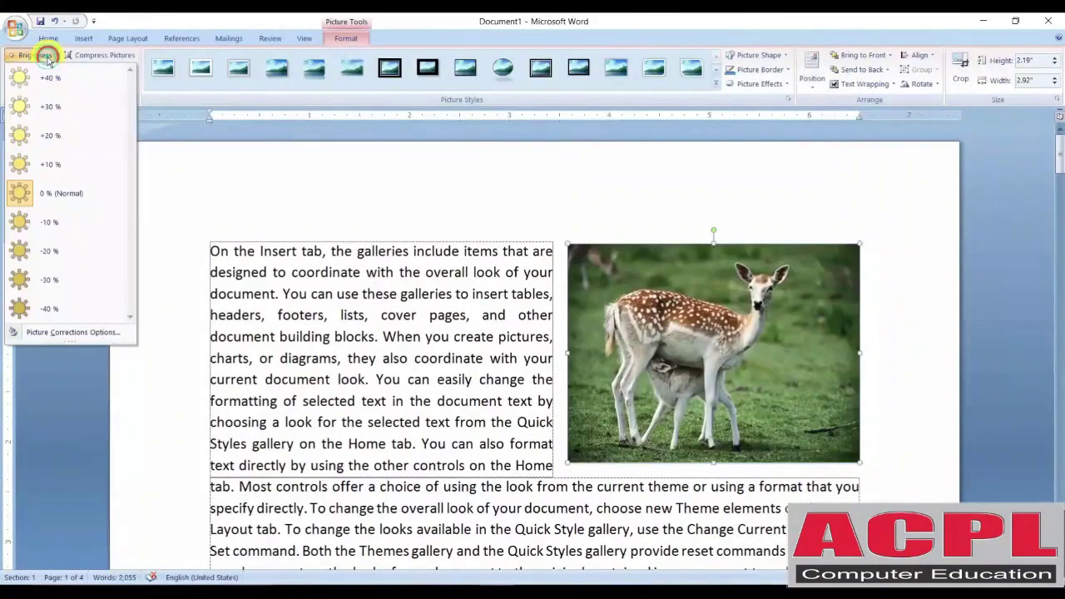
pyautogui.click(47, 107)
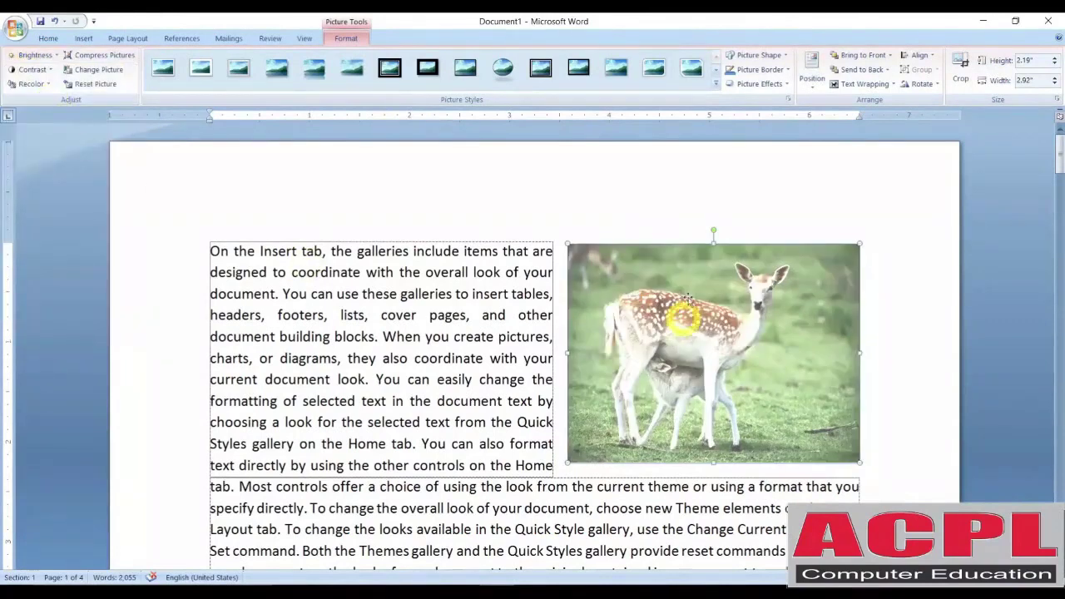
pyautogui.hotkey('ctrl', 'z')
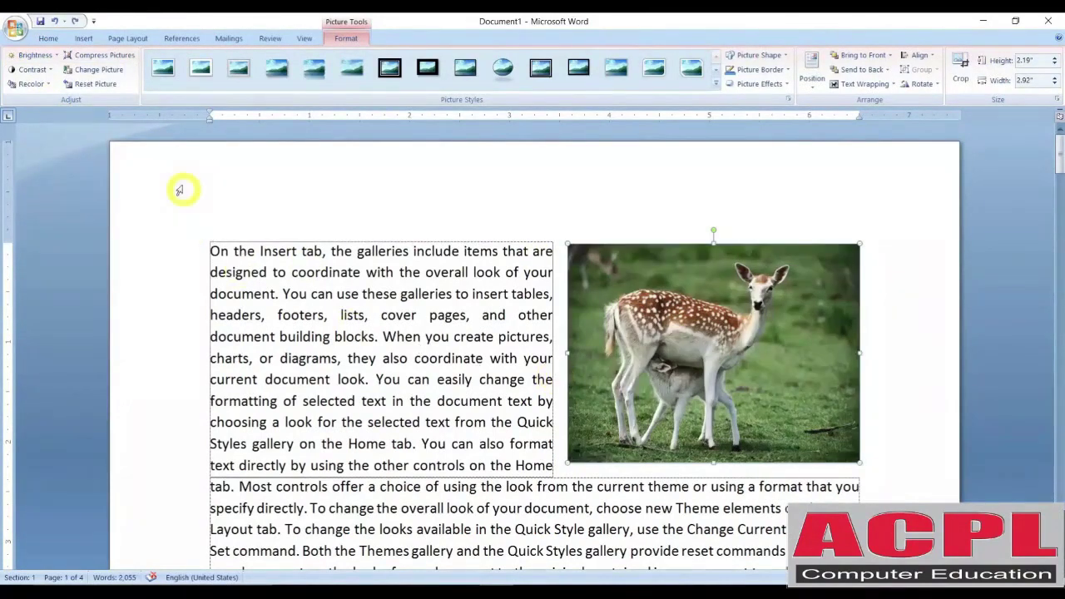
# Raise the deer picture's contrast to +20 %
pyautogui.click(31, 69)
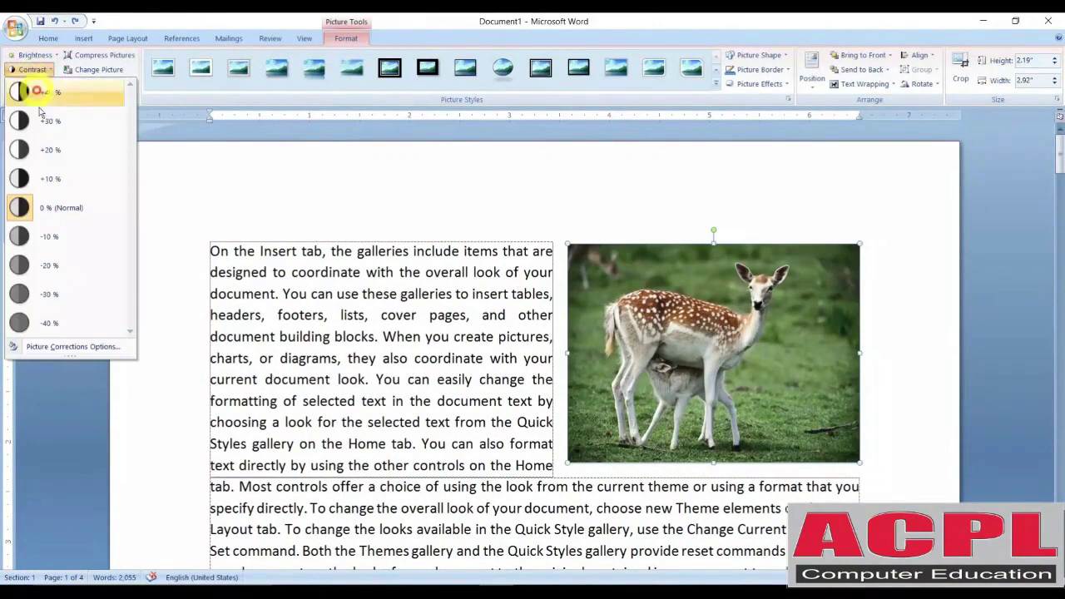
pyautogui.click(39, 143)
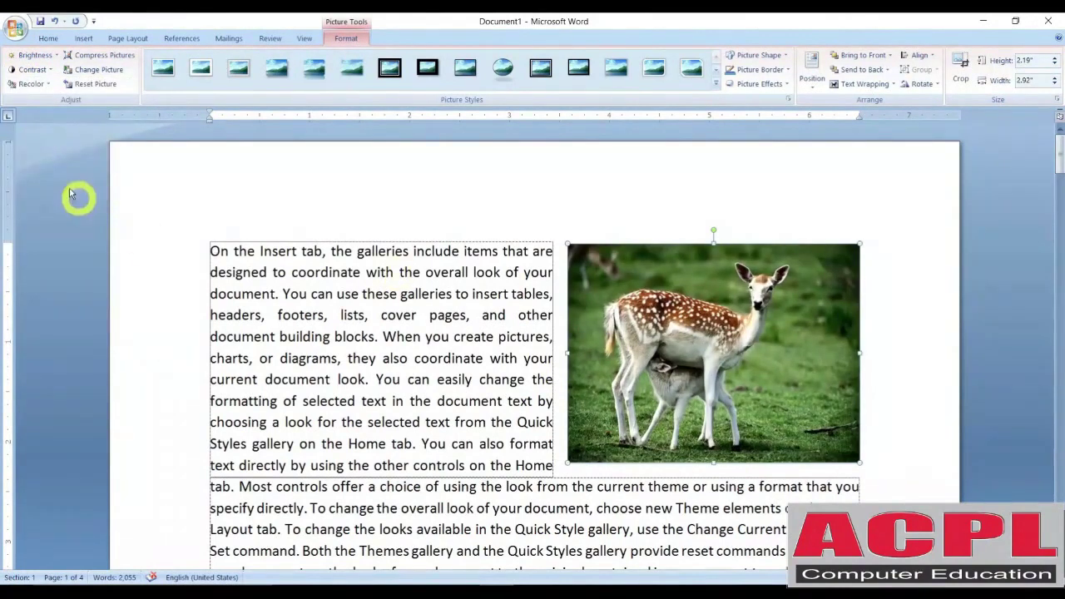
# Try the Grayscale recolor on the deer picture and set it back to No Recolor
pyautogui.click(47, 86)
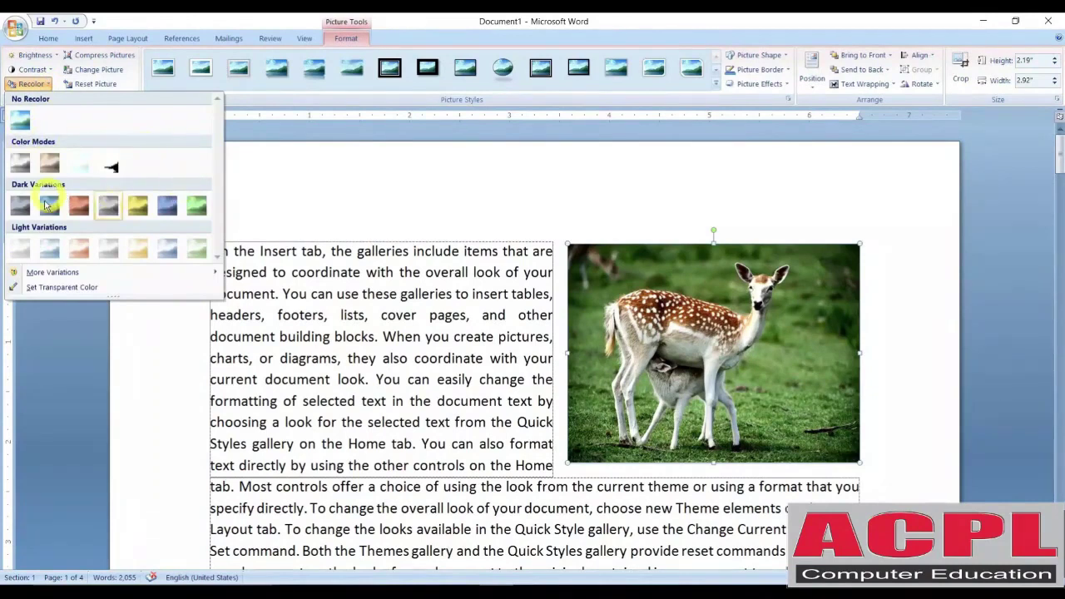
pyautogui.click(20, 164)
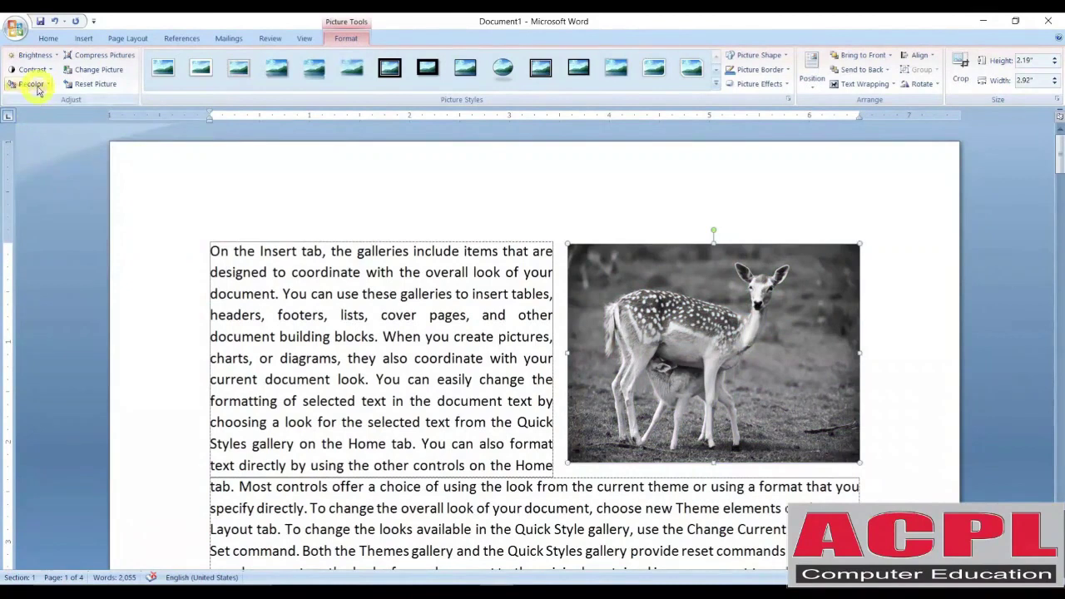
pyautogui.click(37, 91)
pyautogui.click(25, 120)
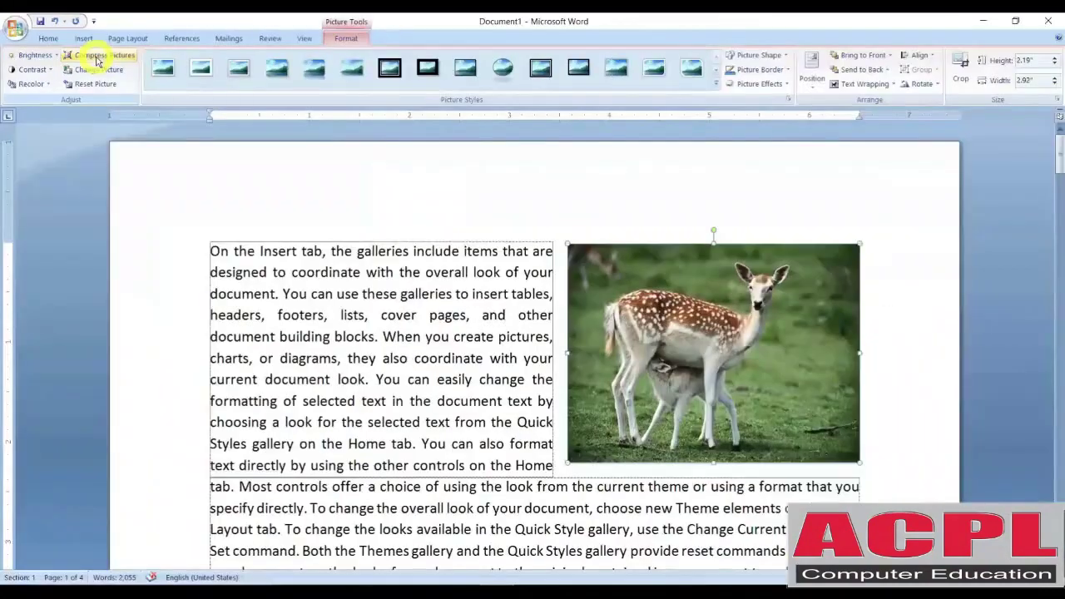
# Review the Compress Pictures settings for the deer picture and close them without applying compression
pyautogui.click(403, 350)
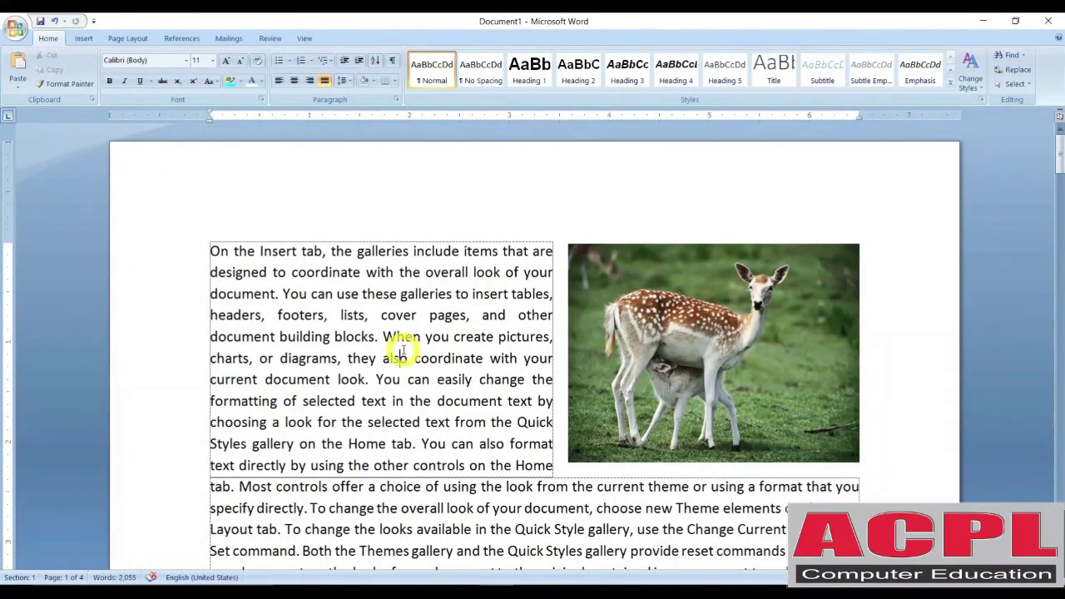
pyautogui.click(662, 334)
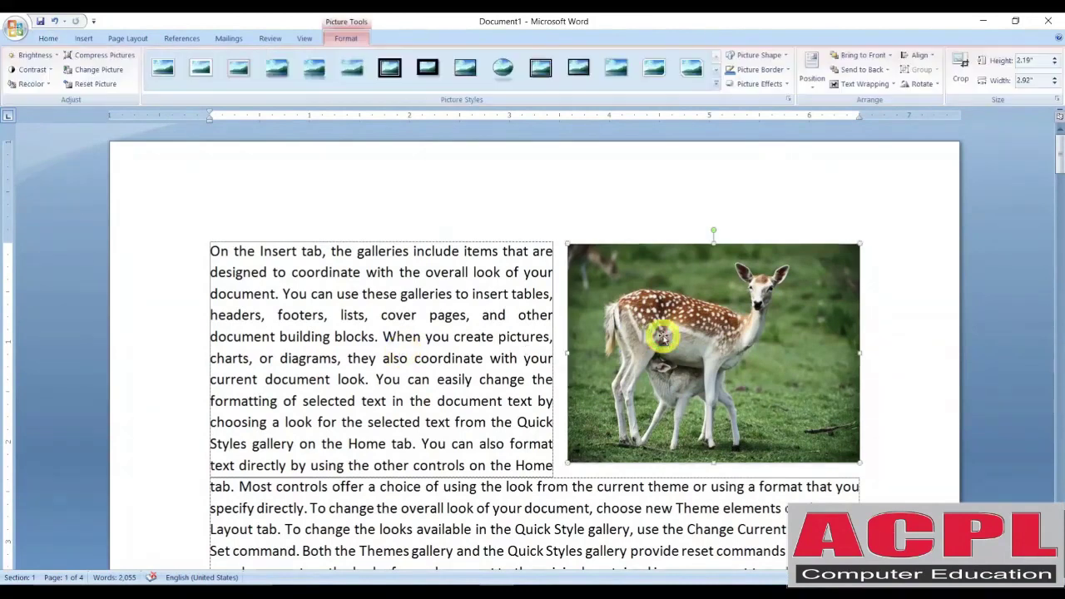
pyautogui.click(116, 54)
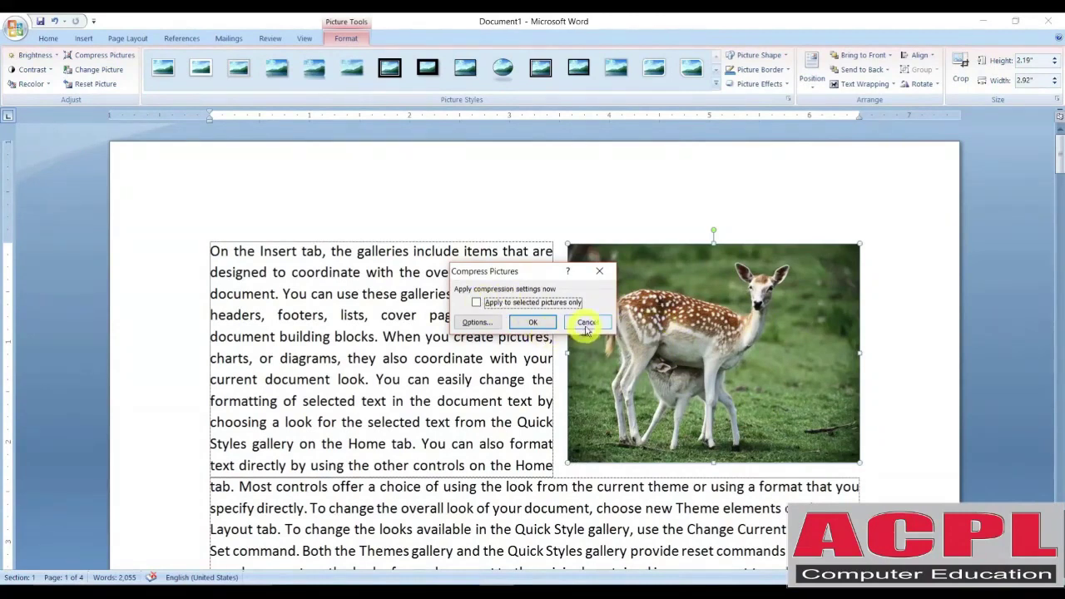
pyautogui.click(601, 272)
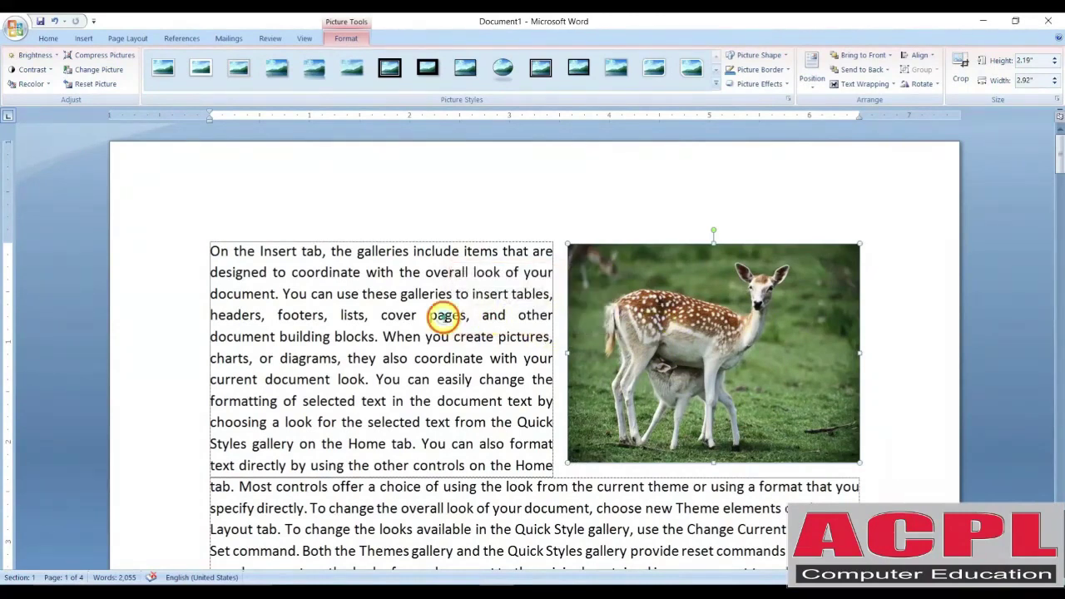
pyautogui.click(444, 316)
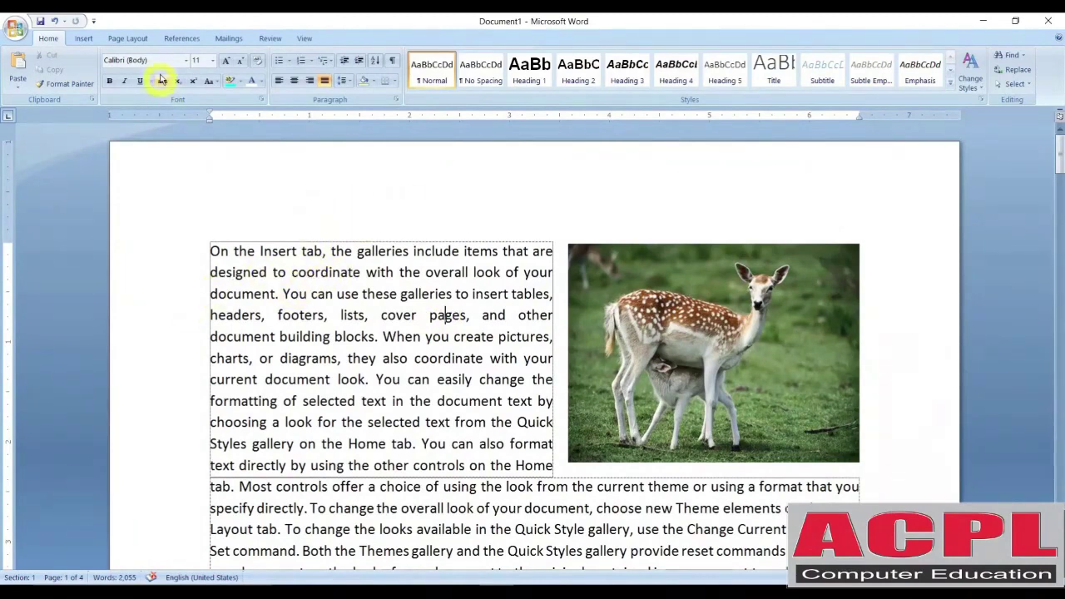
# Replace the yellow flower picture at the end of the first page with the snow landscape 0098 from the Wallpapers folder
pyautogui.doubleClick(649, 340)
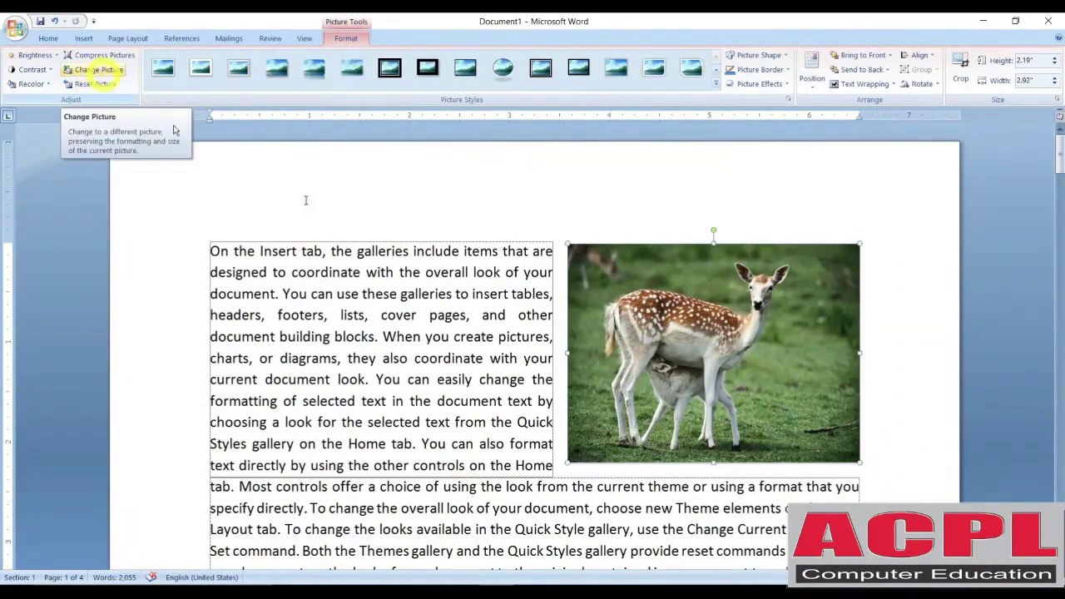
pyautogui.scroll(-10, 357, 416)
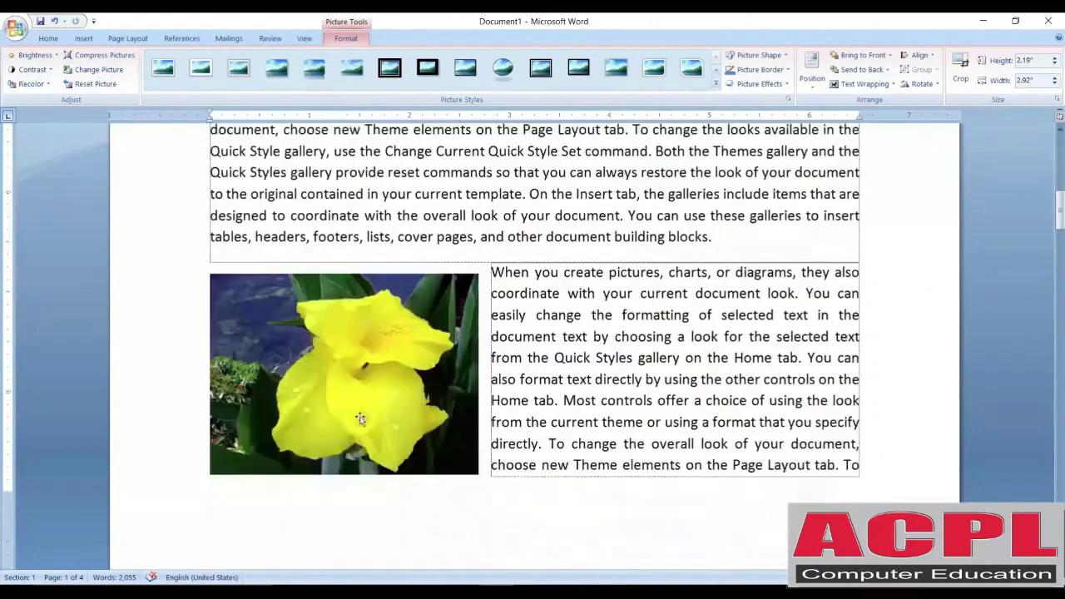
pyautogui.scroll(-1, 360, 418)
pyautogui.click(346, 340)
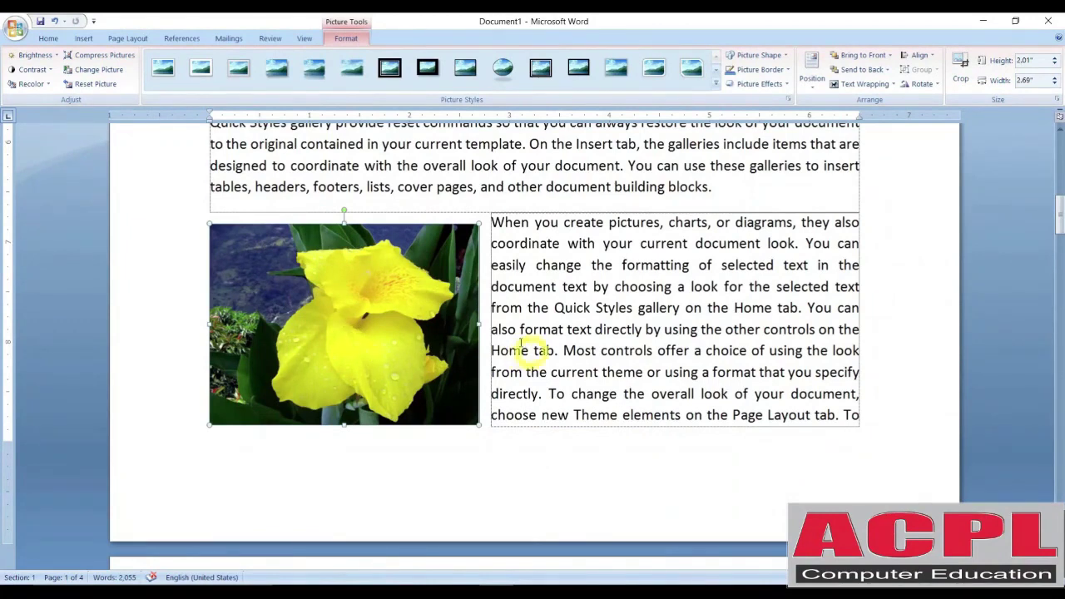
pyautogui.click(95, 69)
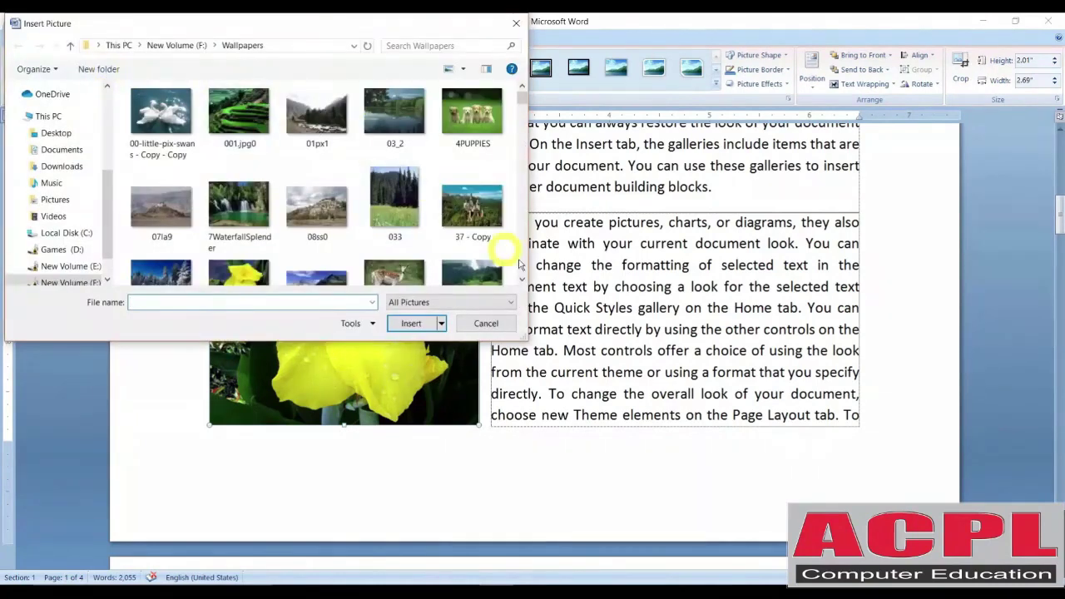
pyautogui.click(525, 283)
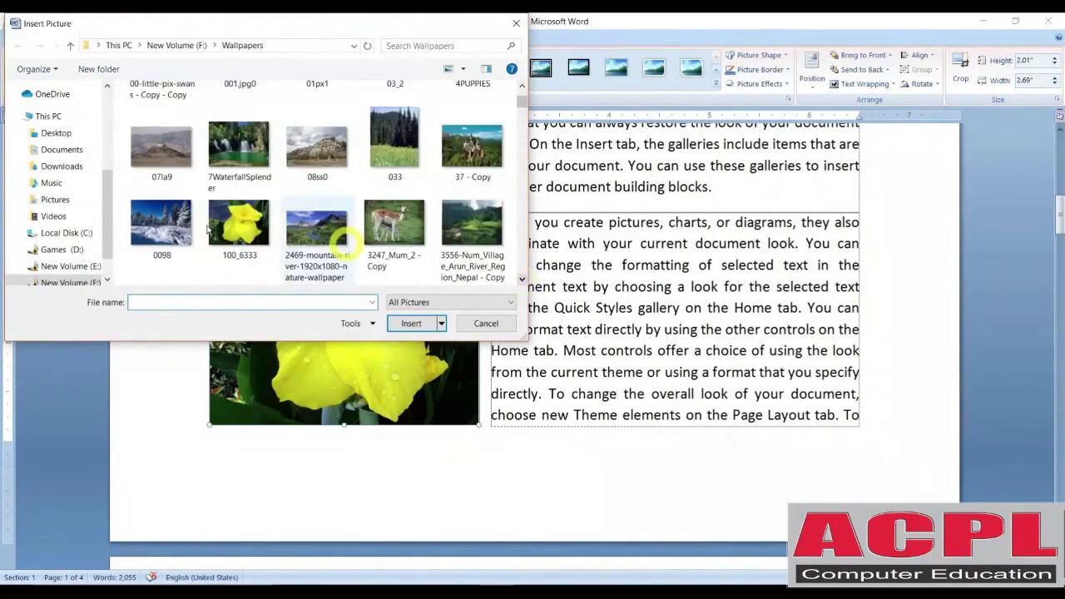
pyautogui.click(159, 226)
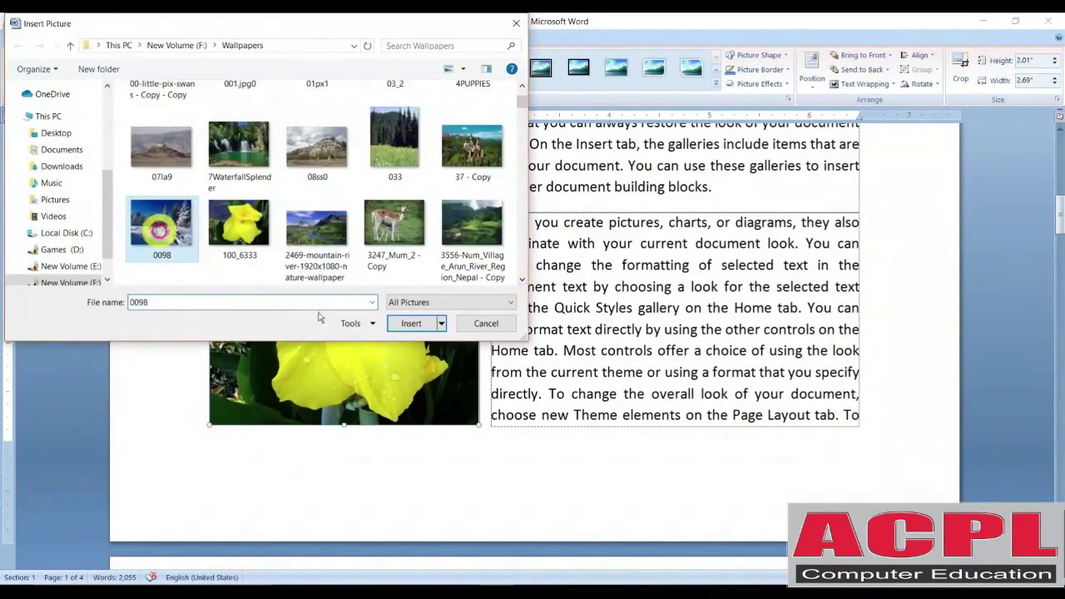
pyautogui.click(411, 322)
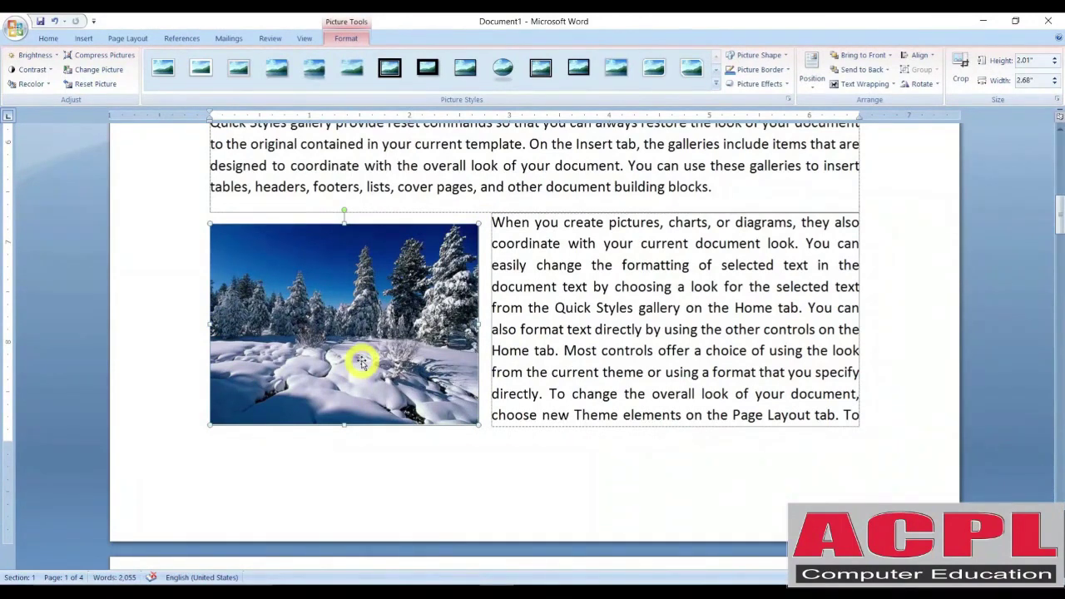
# Try resetting the snow picture, undo the reset, and preview the Relaxed Perspective, White picture style without applying it
pyautogui.click(96, 85)
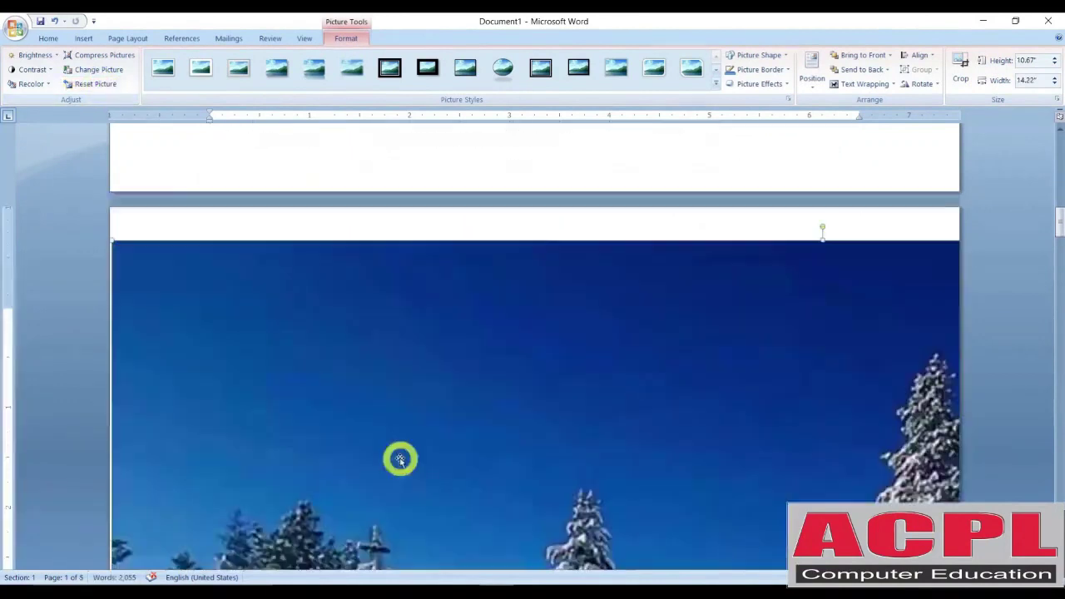
pyautogui.scroll(-3, 401, 459)
pyautogui.hotkey('ctrl', 'z')
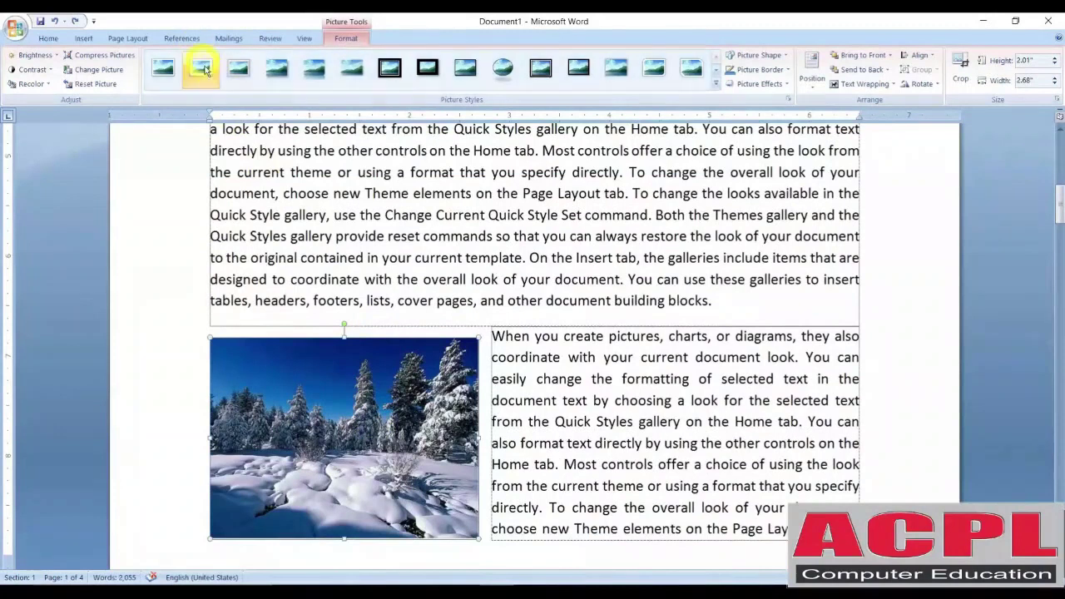
pyautogui.click(716, 86)
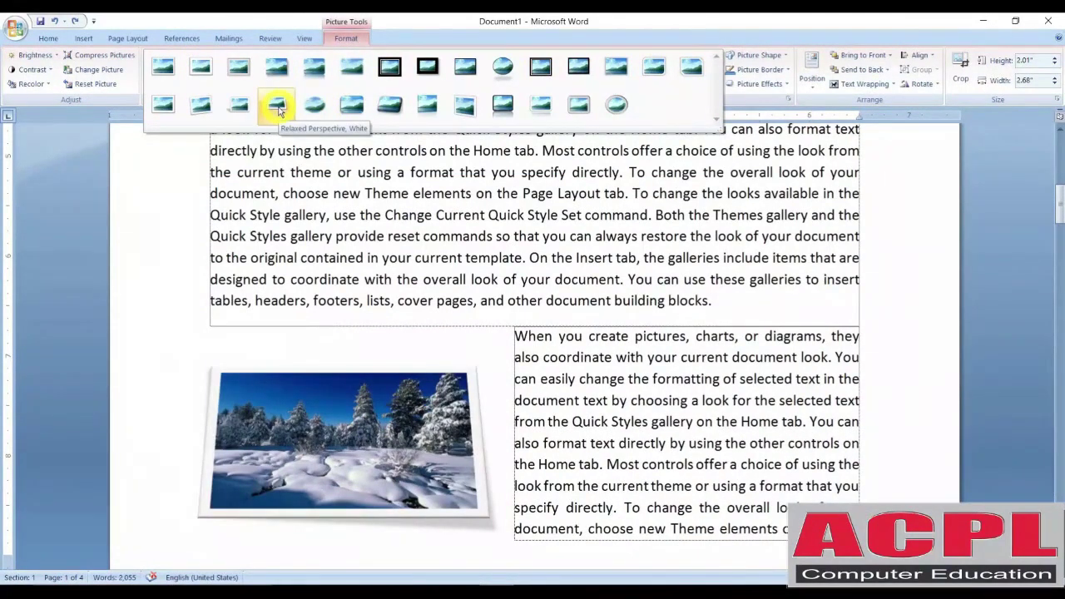
pyautogui.click(439, 217)
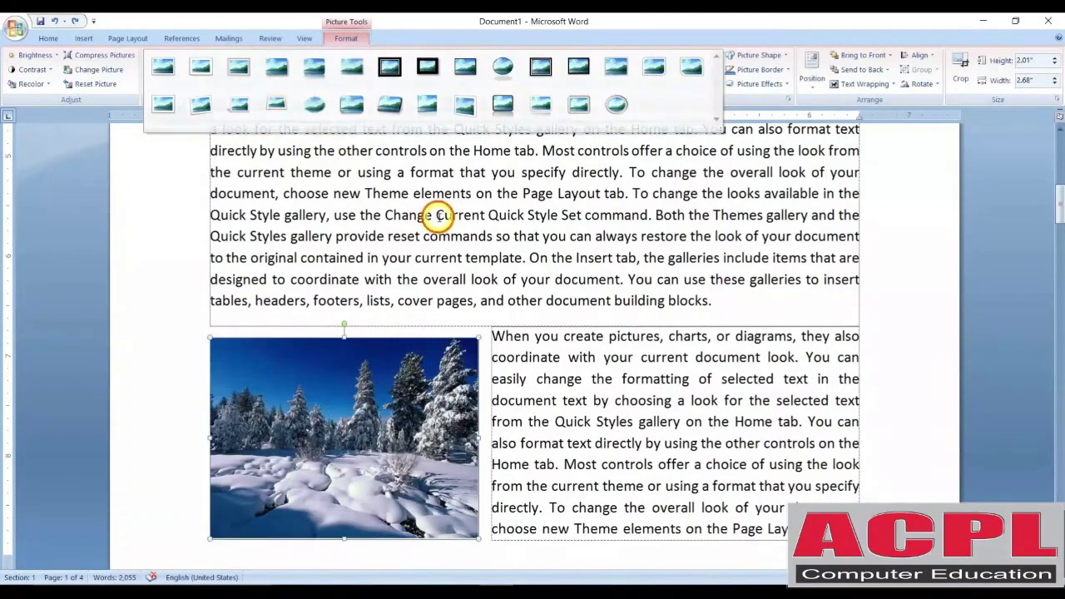
# Change the snow picture's shape to a regular pentagon and give it a red border
pyautogui.click(778, 58)
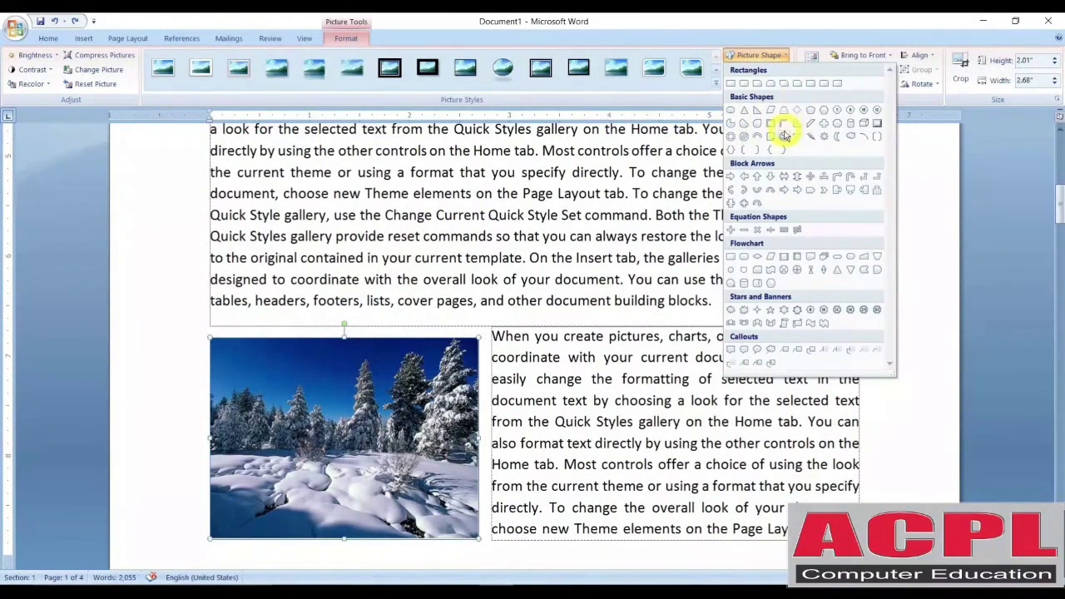
pyautogui.click(812, 112)
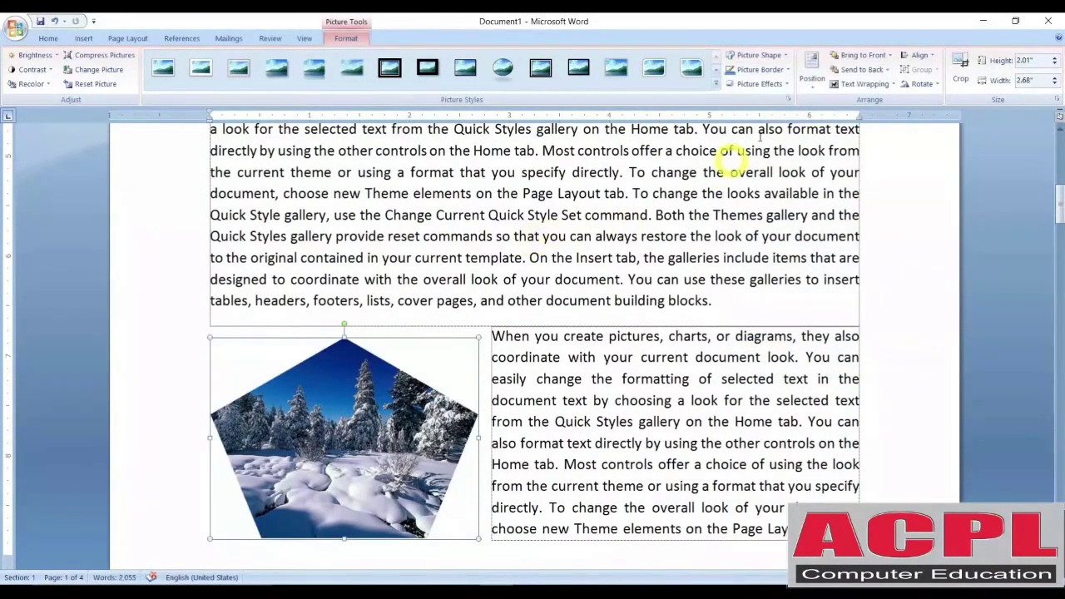
pyautogui.click(782, 70)
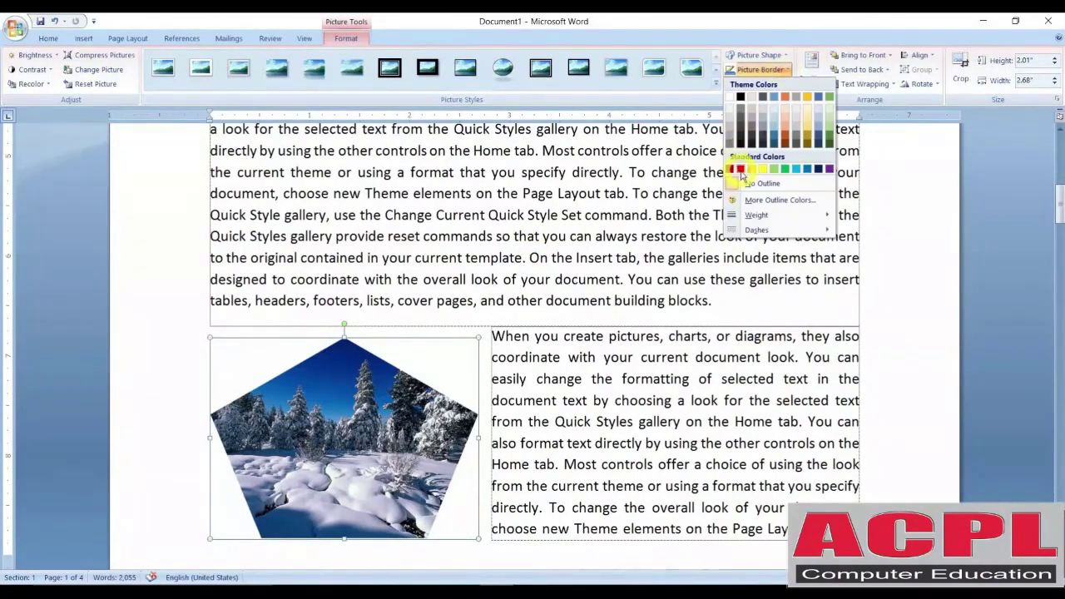
pyautogui.click(740, 170)
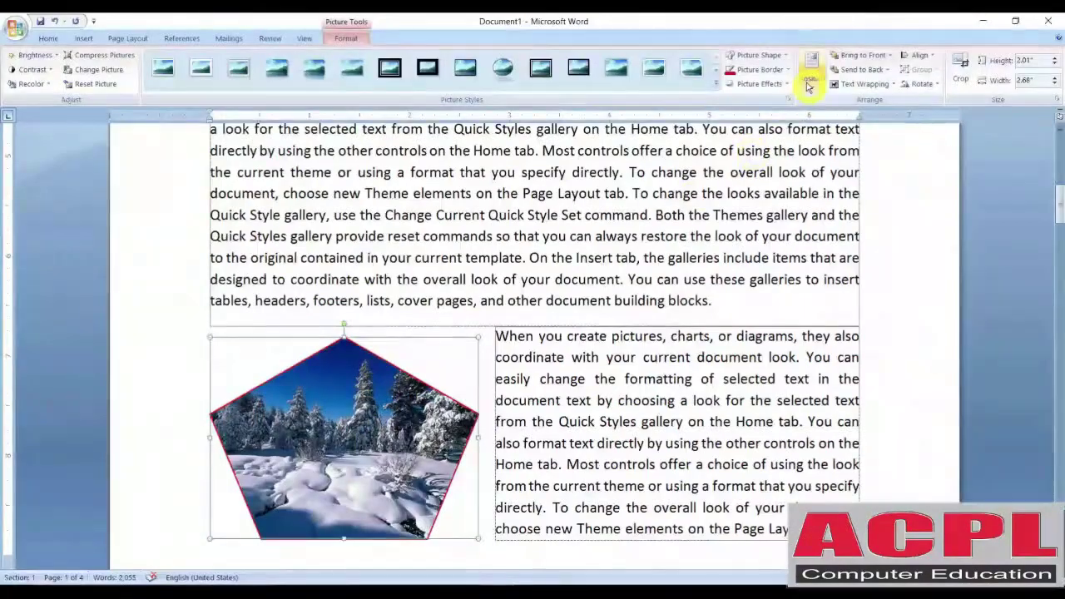
# Set the weight of the snow picture's red border to 1½ pt
pyautogui.click(784, 70)
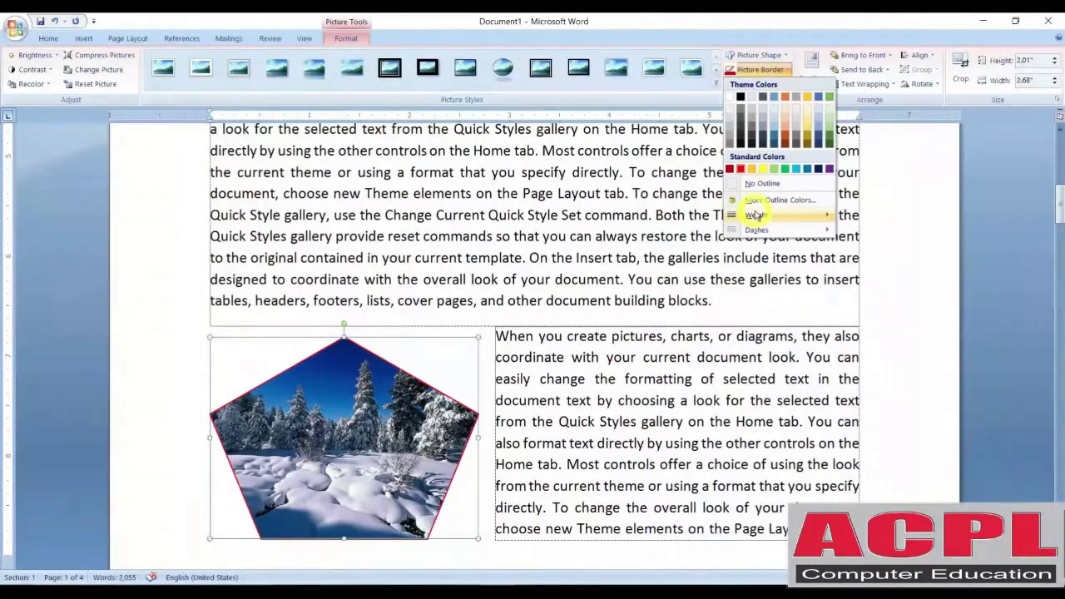
pyautogui.moveTo(833, 215)
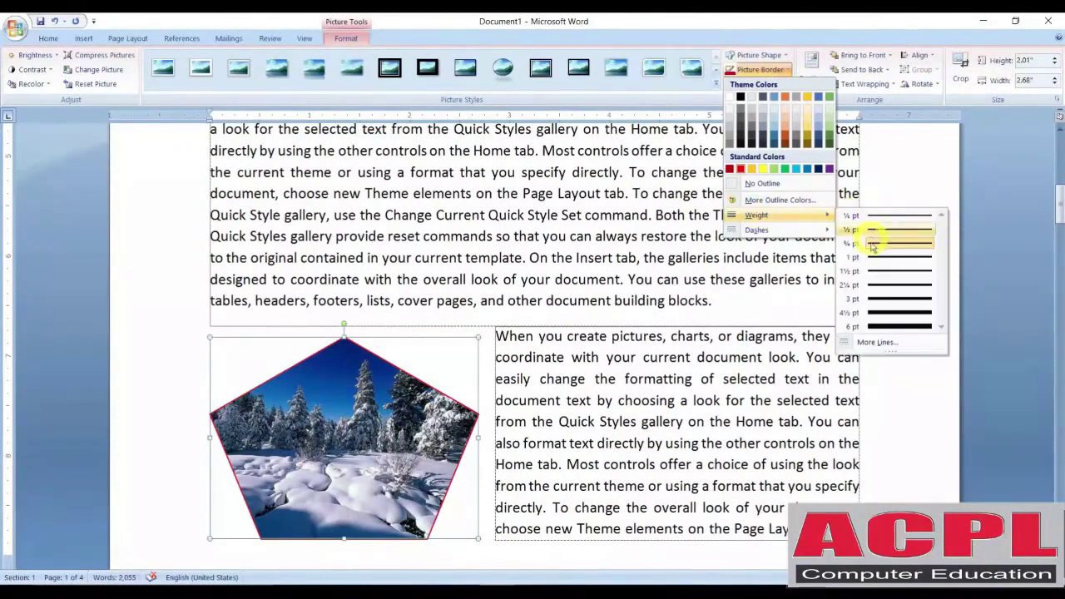
pyautogui.click(874, 273)
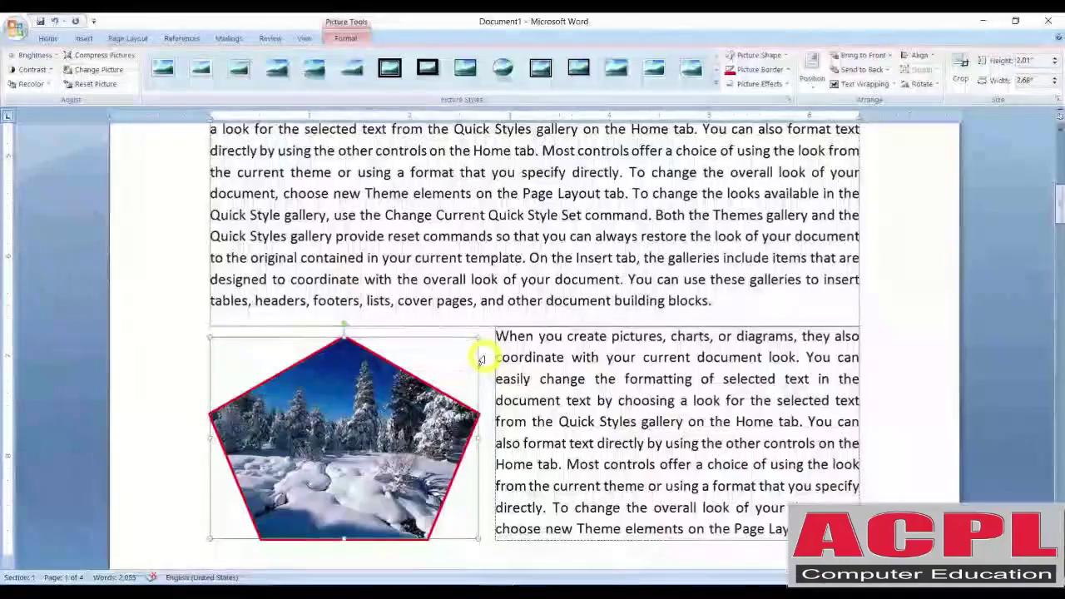
# Review the Reflection and Preset galleries of the picture effects for the snow picture and close them without applying an effect
pyautogui.click(781, 83)
pyautogui.moveTo(805, 172)
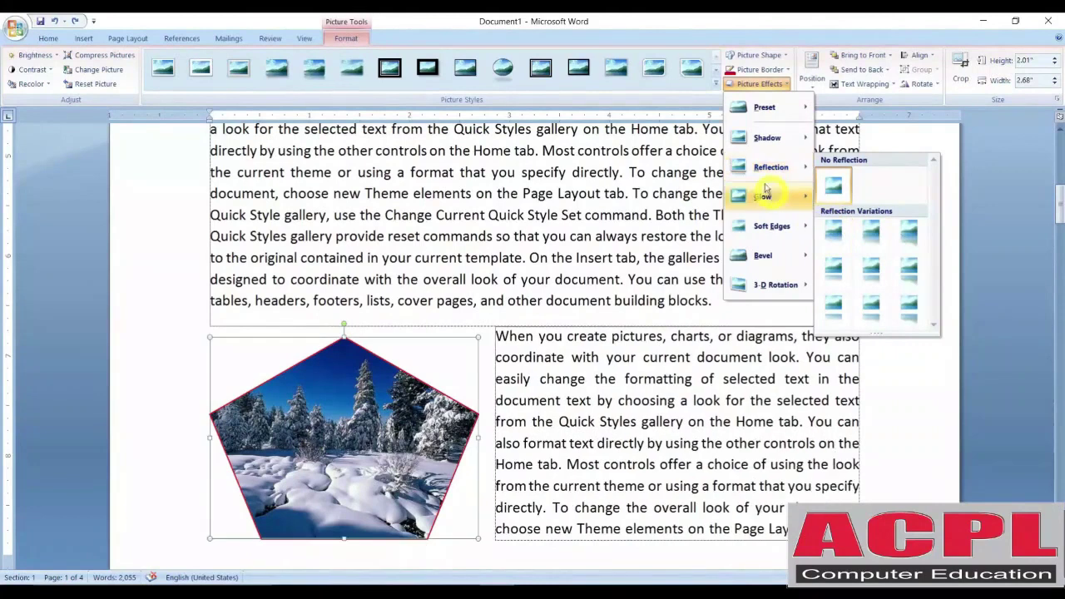
pyautogui.moveTo(776, 116)
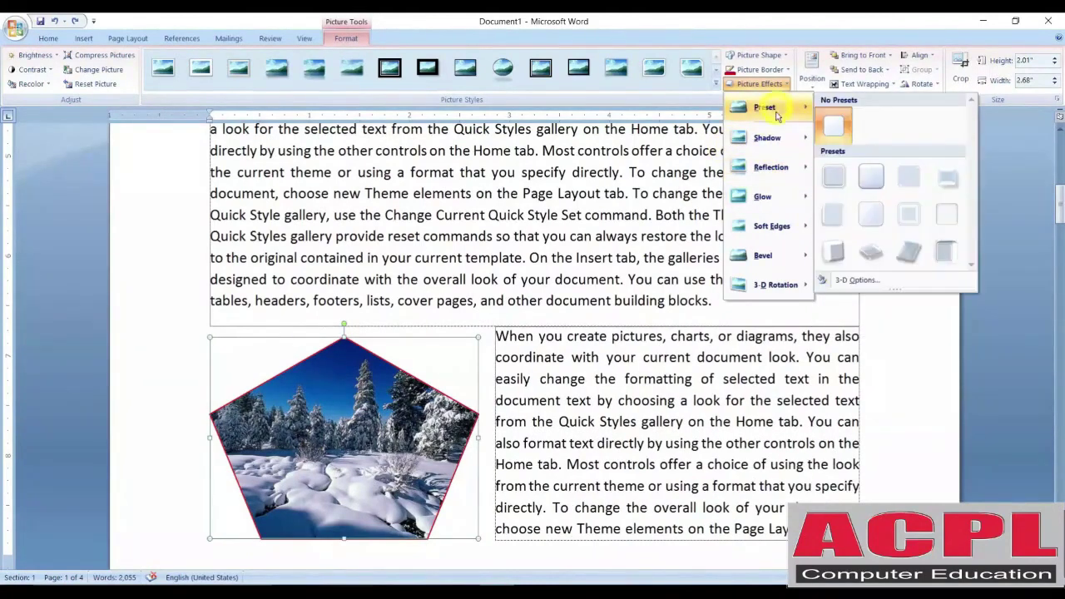
pyautogui.click(623, 182)
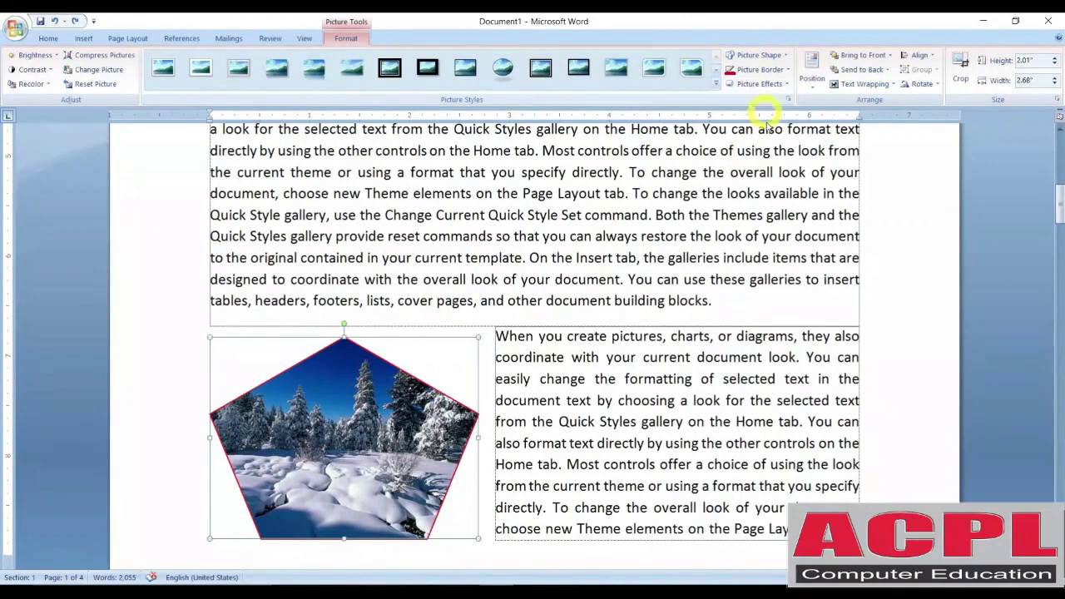
pyautogui.click(723, 180)
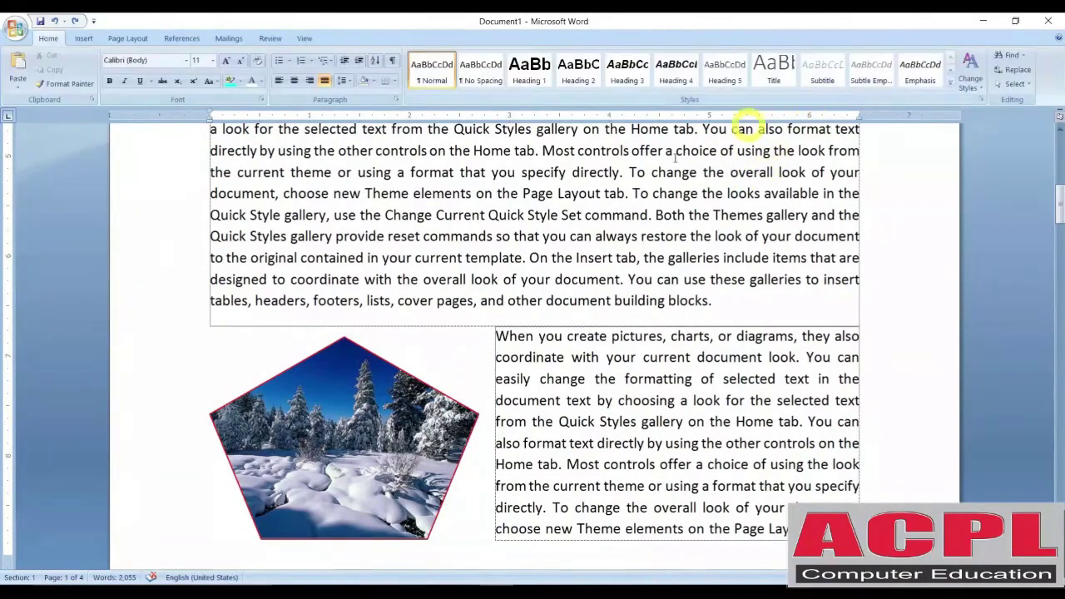
# Move the pentagon snow picture slightly upward near the end of the first page
pyautogui.click(346, 376)
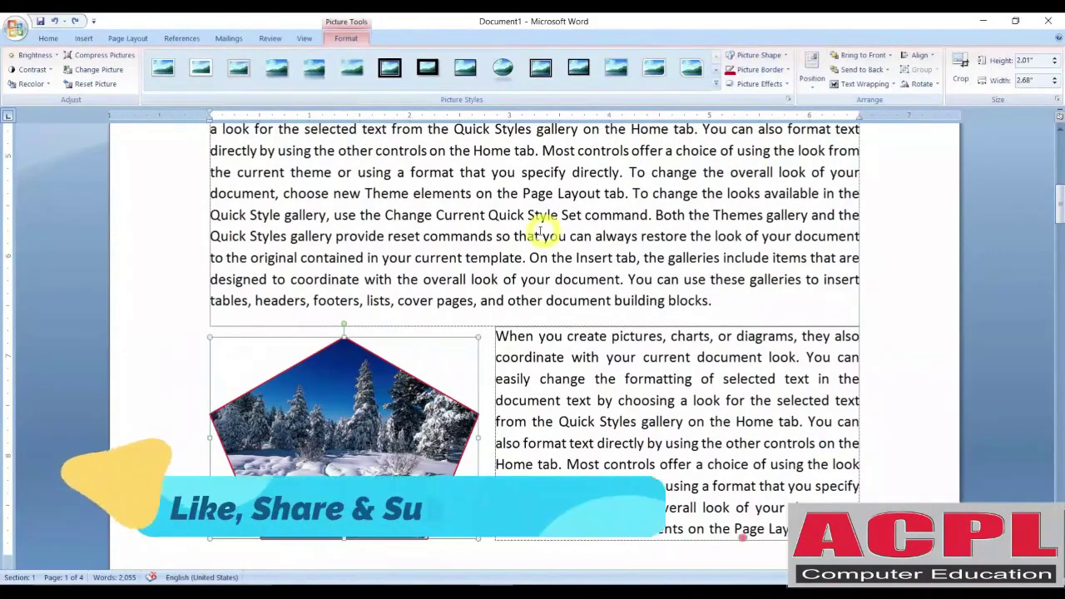
pyautogui.scroll(-1, 534, 223)
pyautogui.scroll(-2, 534, 223)
pyautogui.scroll(4, 409, 181)
pyautogui.scroll(4, 405, 181)
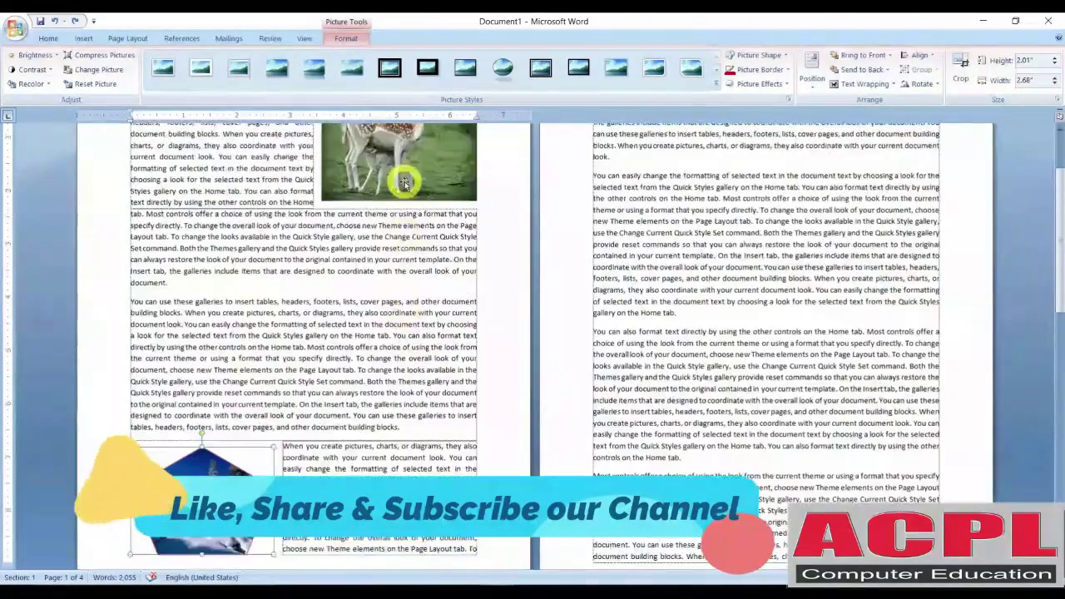
pyautogui.moveTo(202, 499); pyautogui.dragTo(197, 469)
pyautogui.click(325, 340)
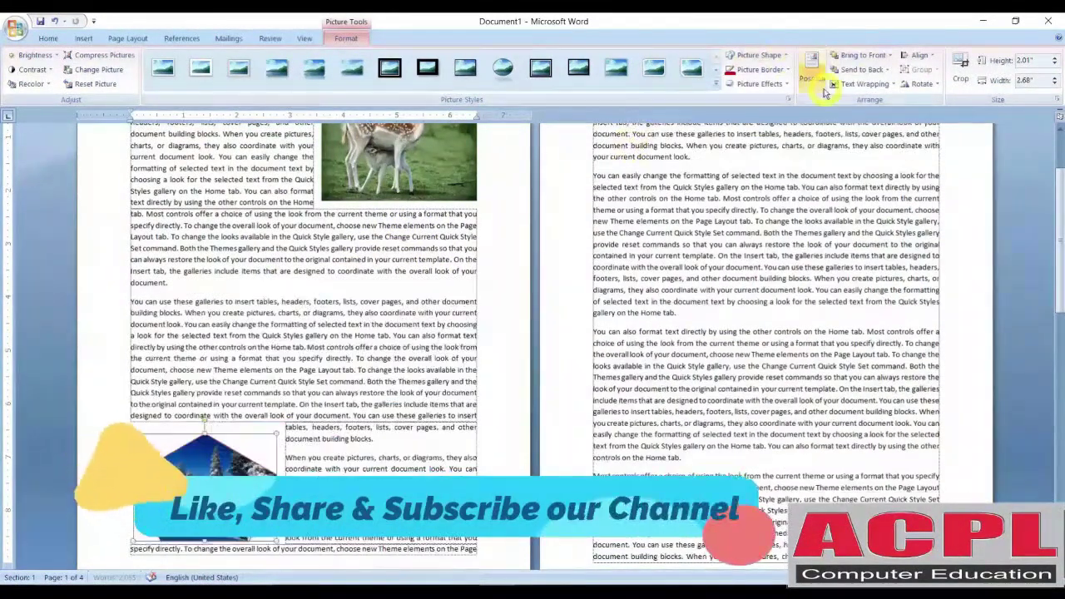
# Position the snow picture in the middle centre of the page and switch it to the bottom centre, both with text wrapping
pyautogui.click(820, 83)
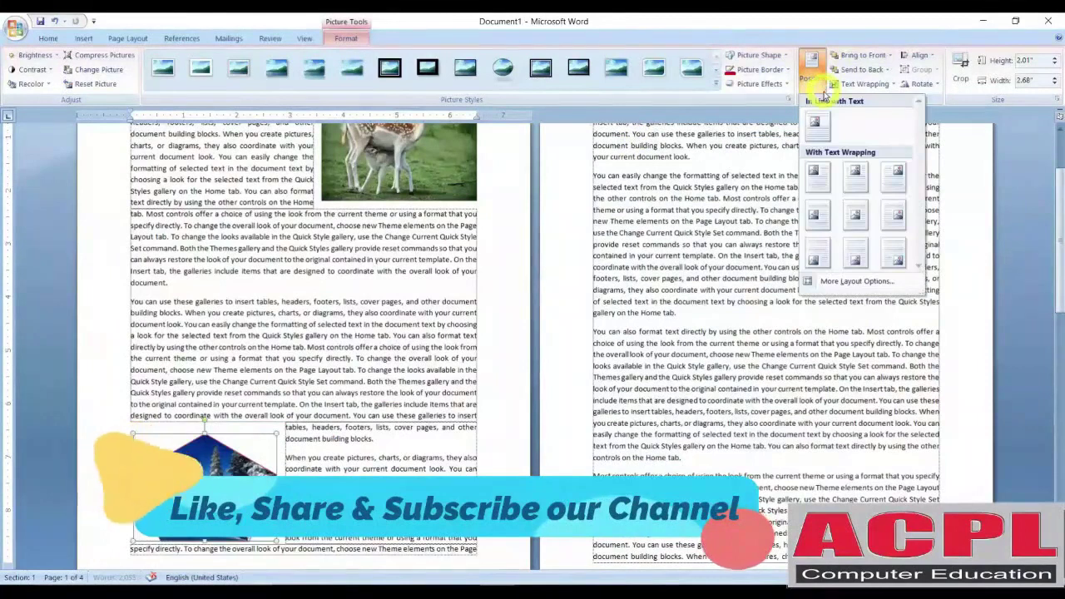
pyautogui.click(854, 214)
pyautogui.click(813, 71)
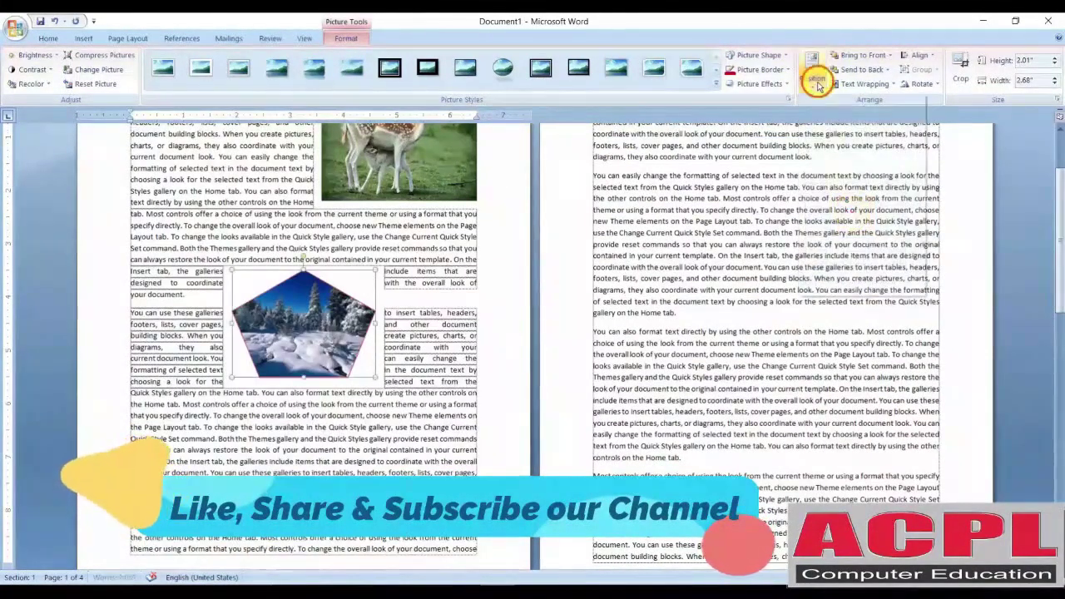
pyautogui.click(857, 262)
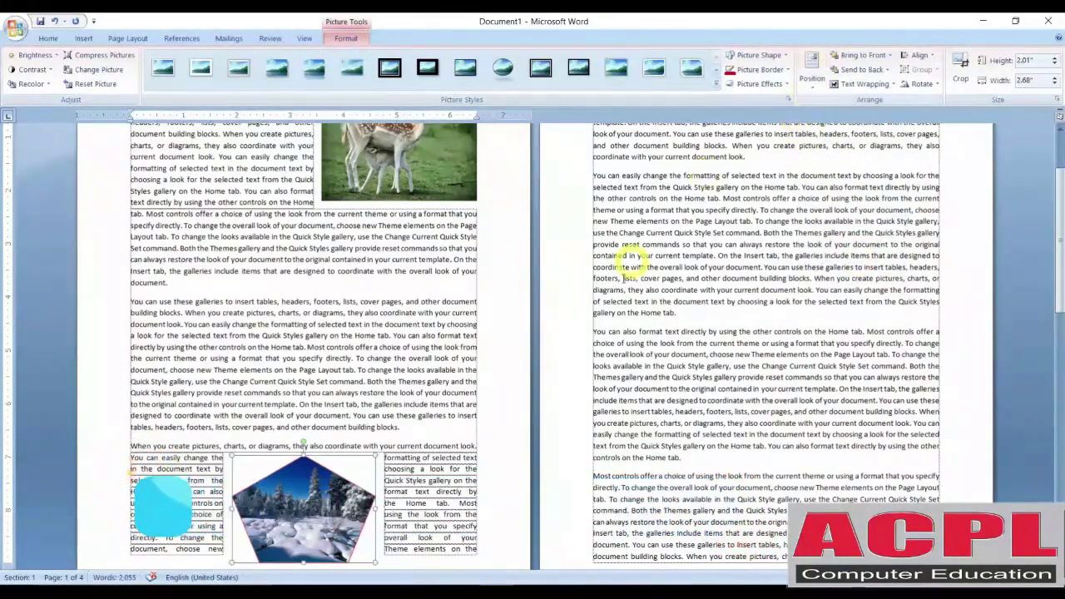
# Move the snow picture so it overlaps the deer picture's lower corner, and try sending it backward and bringing it to the front
pyautogui.moveTo(315, 493); pyautogui.dragTo(508, 185)
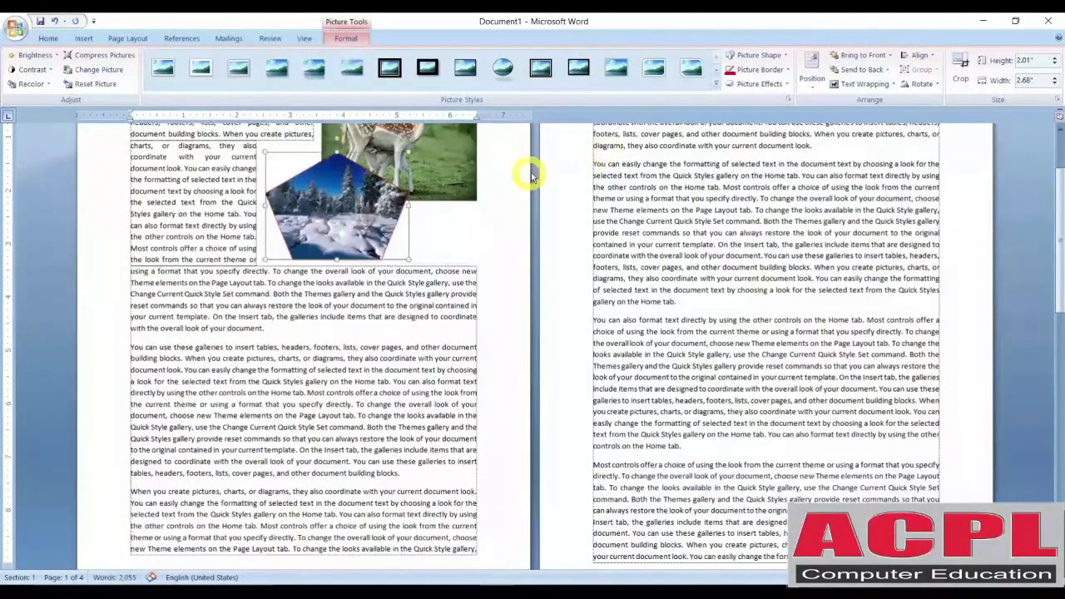
pyautogui.click(888, 73)
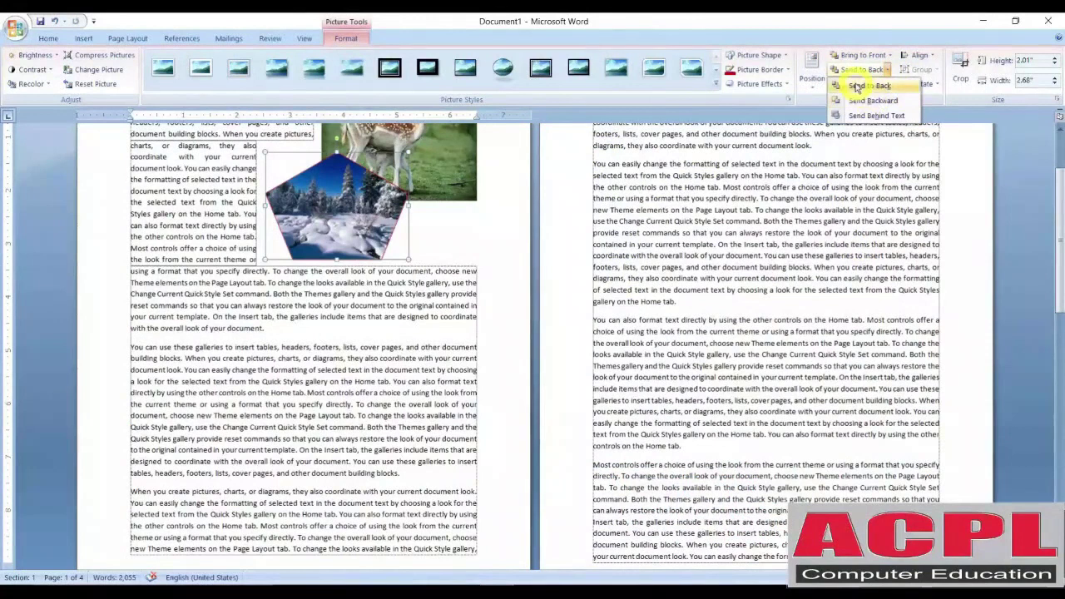
pyautogui.click(872, 102)
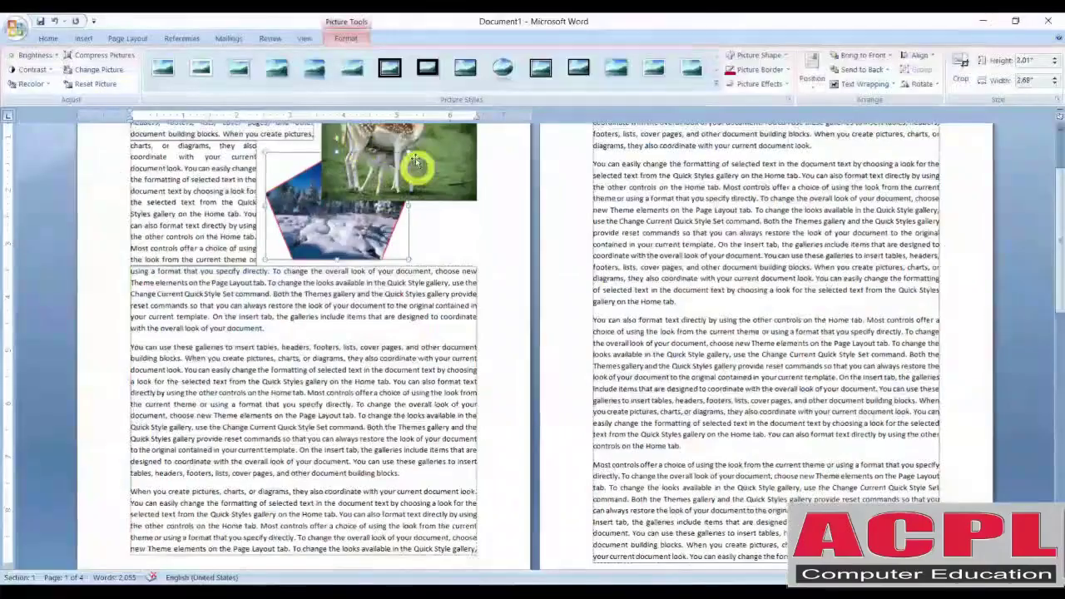
pyautogui.scroll(2, 491, 150)
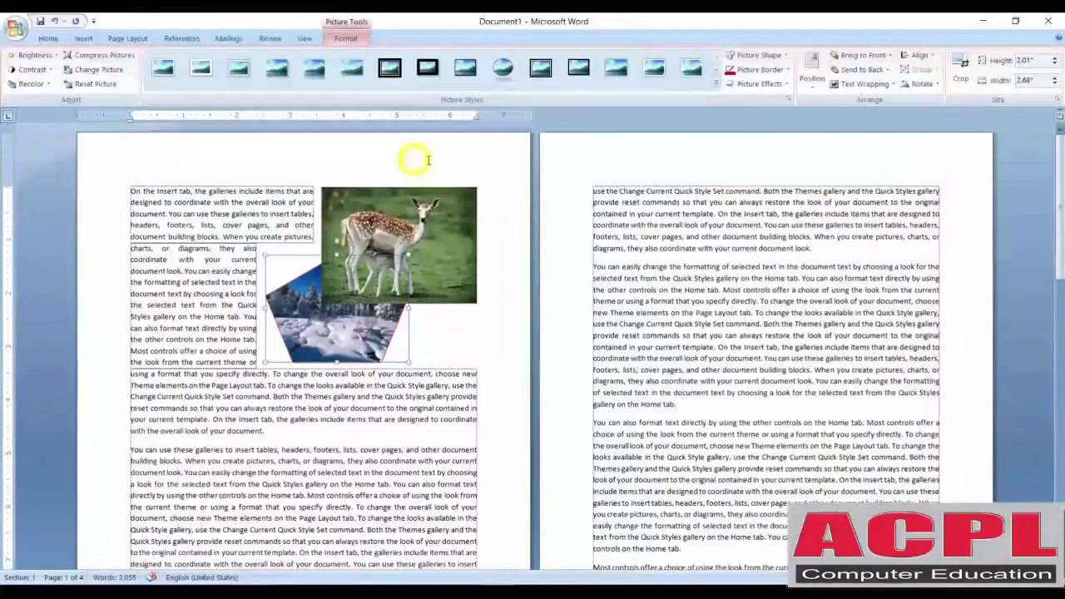
pyautogui.click(860, 55)
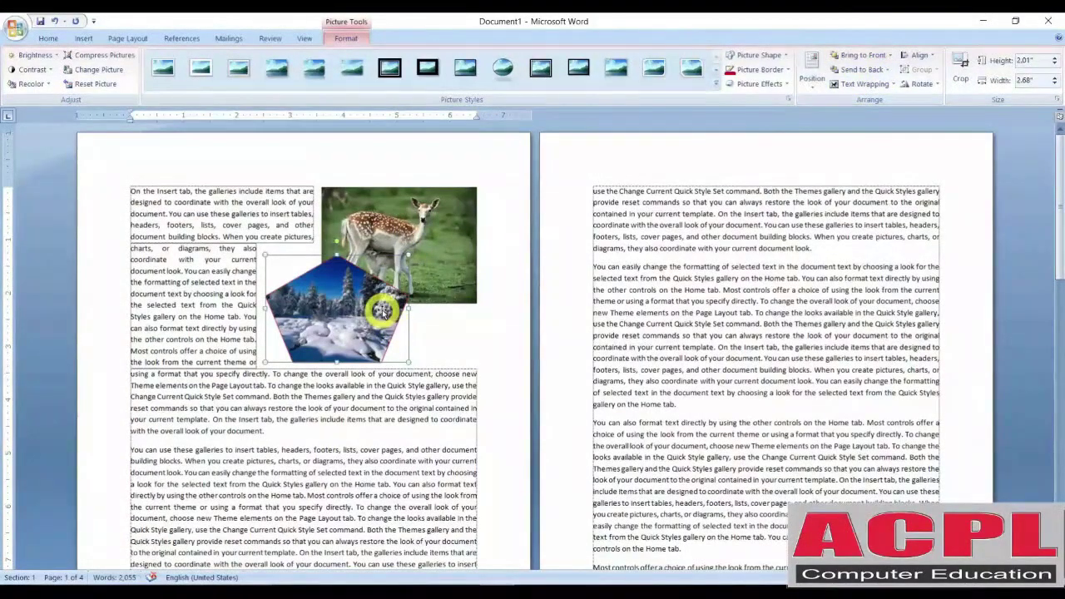
# Separate the overlapping pictures by moving the snow picture lower on the page and the deer picture inward above it
pyautogui.click(874, 86)
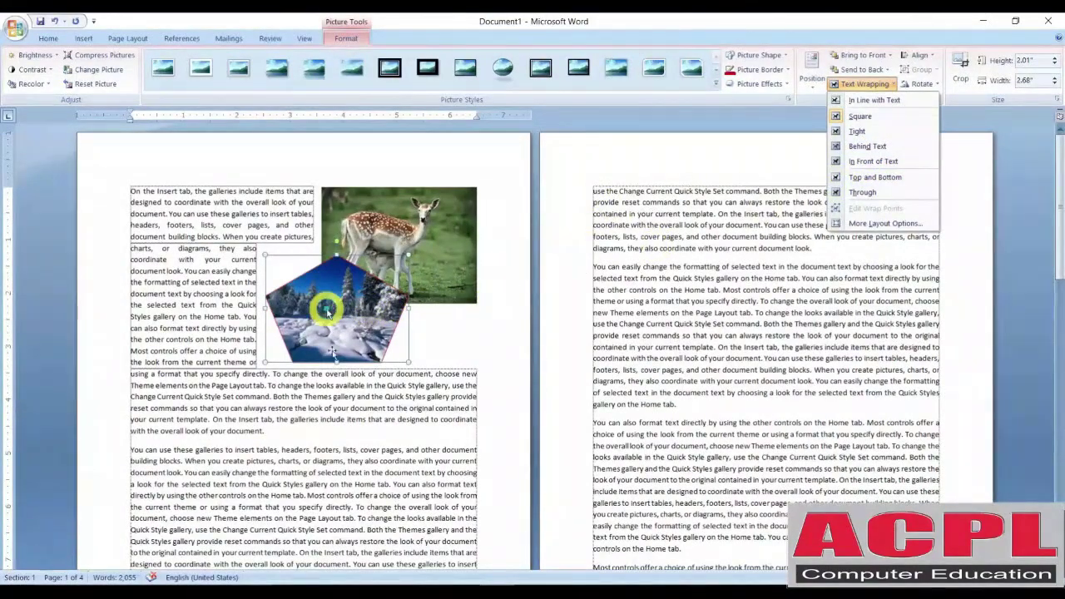
pyautogui.click(325, 309)
pyautogui.moveTo(339, 319); pyautogui.dragTo(344, 474)
pyautogui.moveTo(366, 241); pyautogui.dragTo(334, 296)
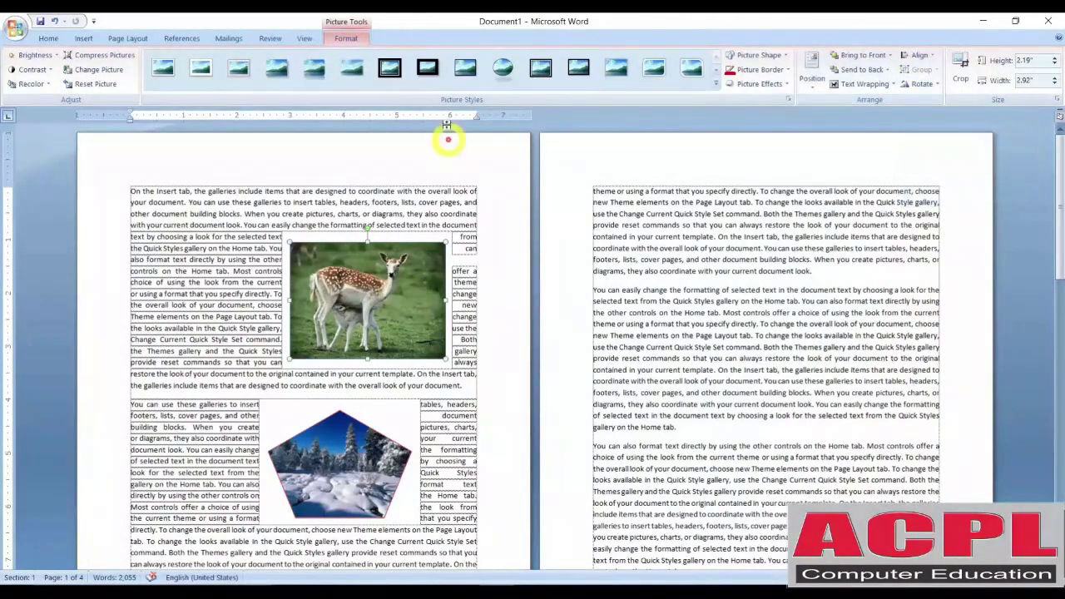
pyautogui.click(297, 206)
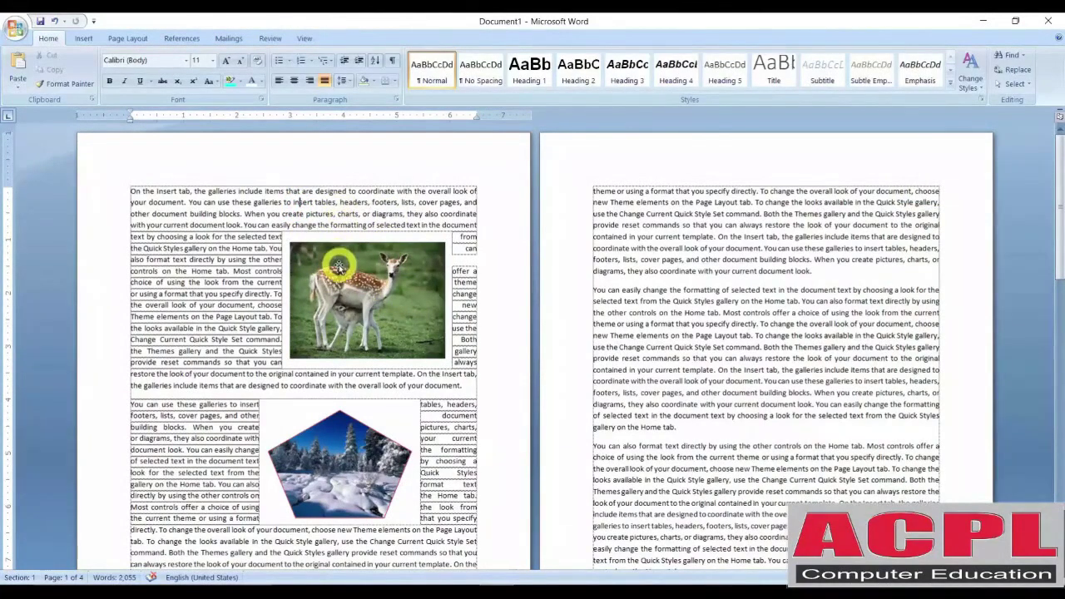
# Select the deer and snow pictures together and align them left relative to the selected objects
pyautogui.click(338, 266)
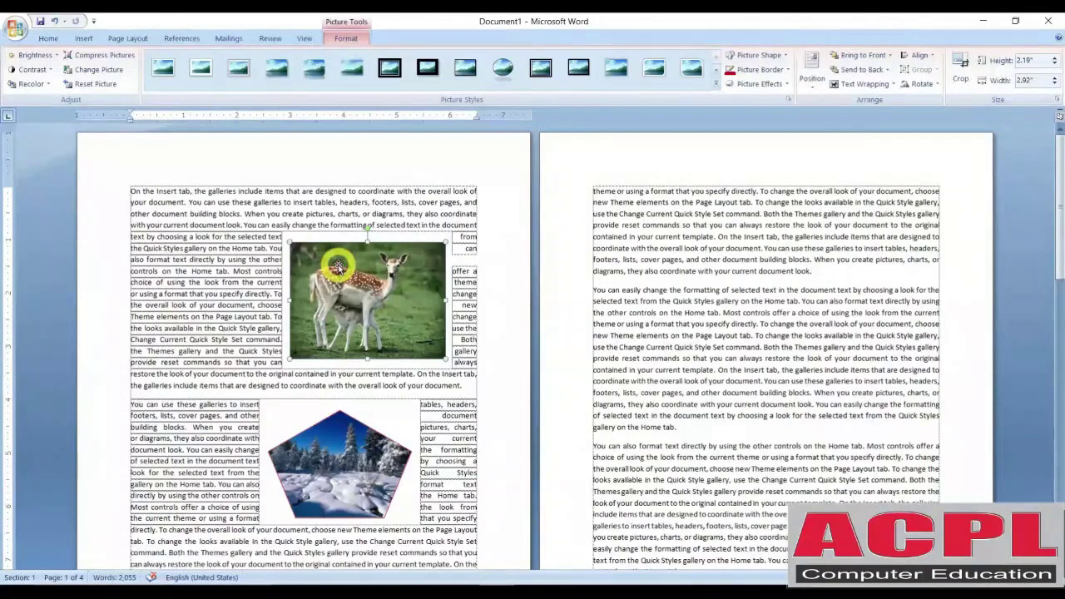
pyautogui.keyDown('ctrl'); pyautogui.click(348, 439); pyautogui.keyUp('ctrl')
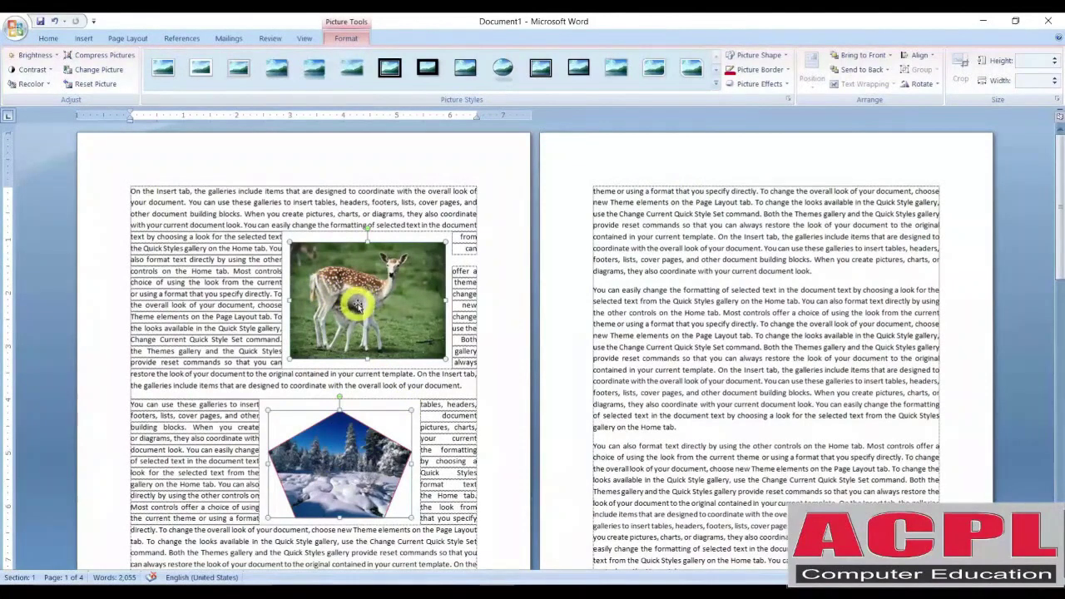
pyautogui.click(932, 56)
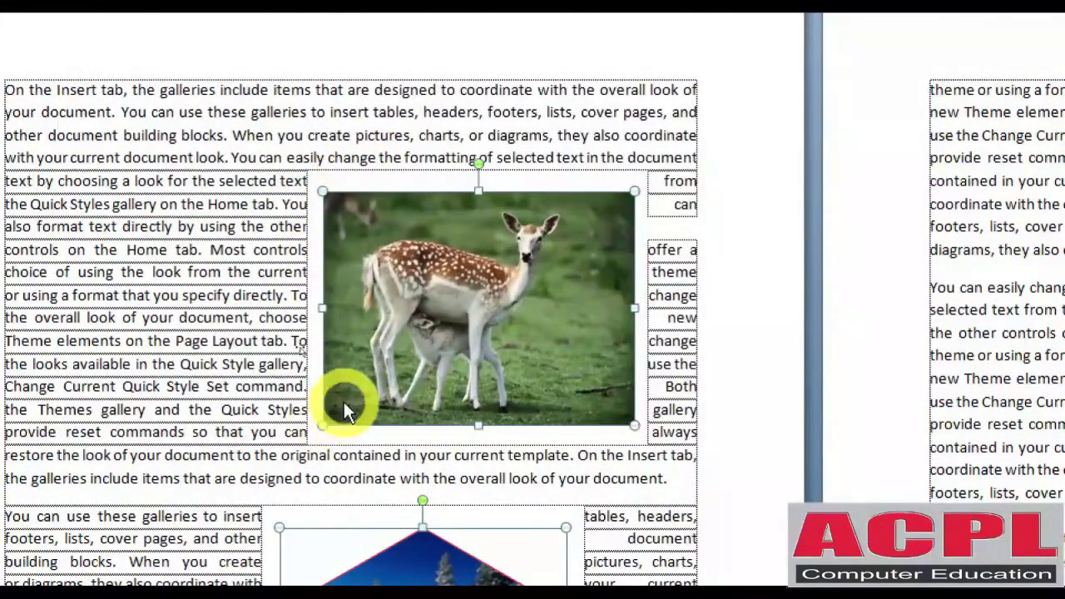
pyautogui.scroll(-4, 343, 399)
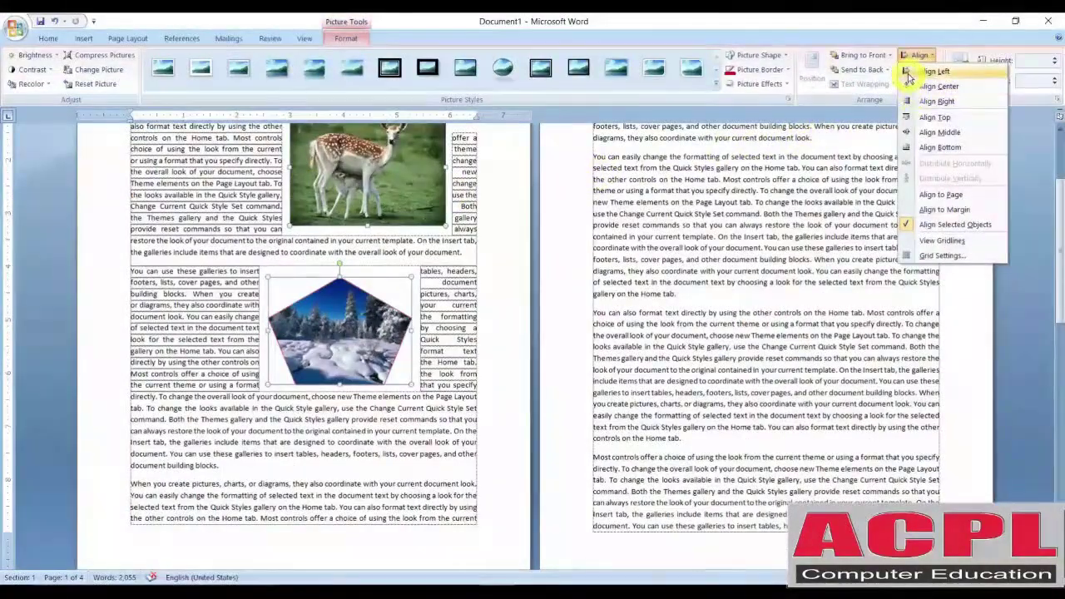
pyautogui.click(932, 72)
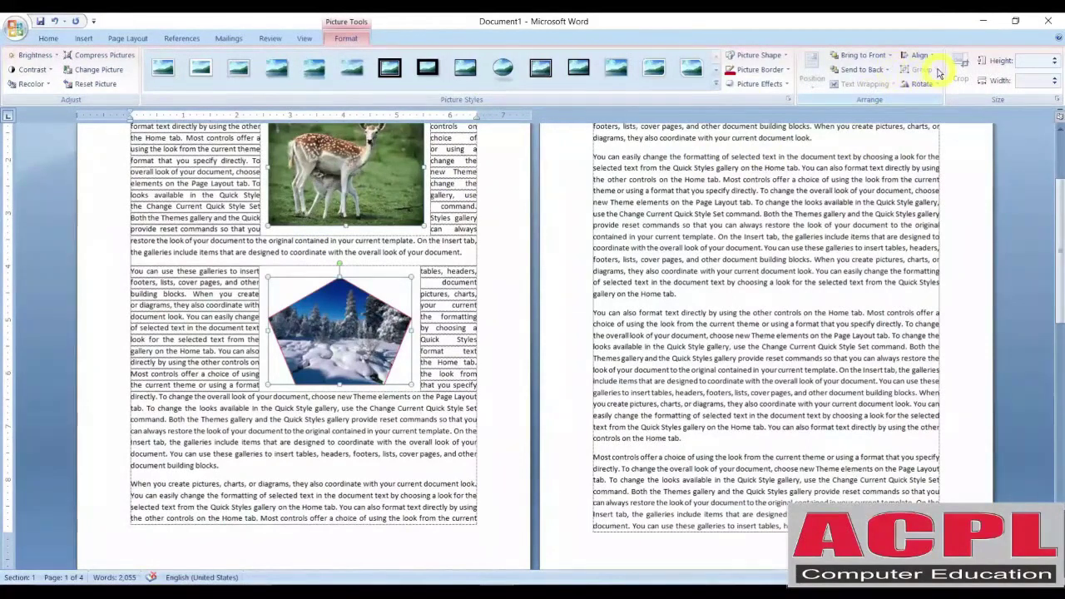
# Review the Shapes gallery without inserting a shape and deselect both pictures
pyautogui.click(80, 40)
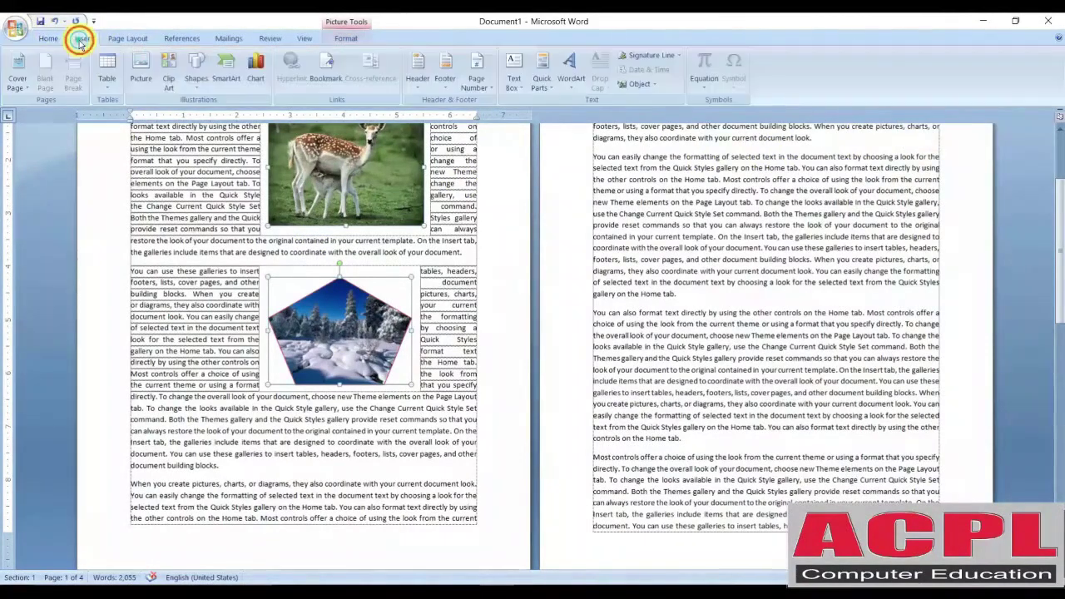
pyautogui.click(196, 73)
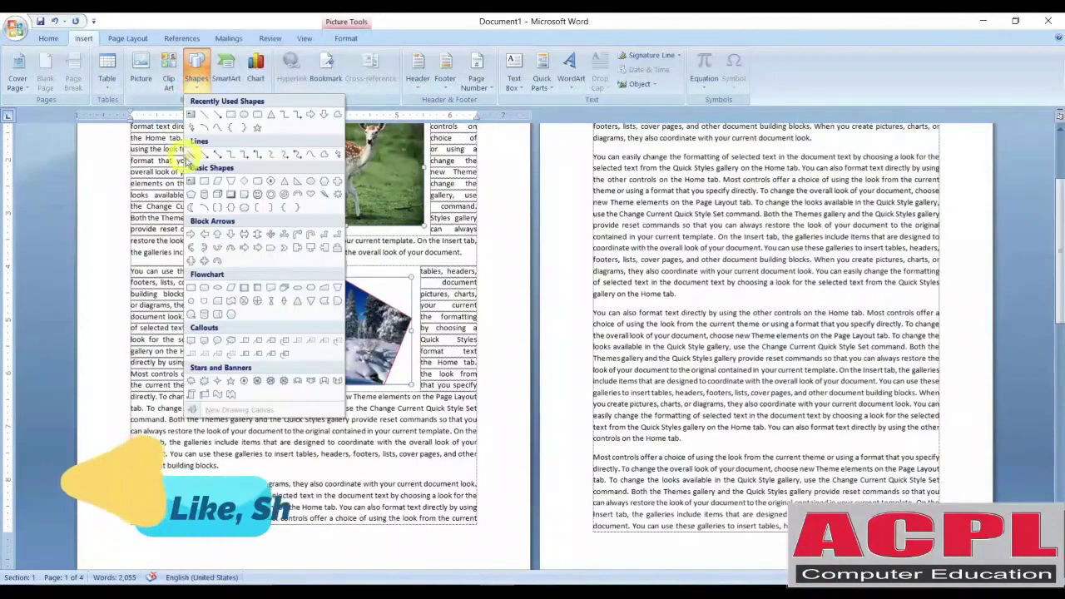
pyautogui.click(350, 38)
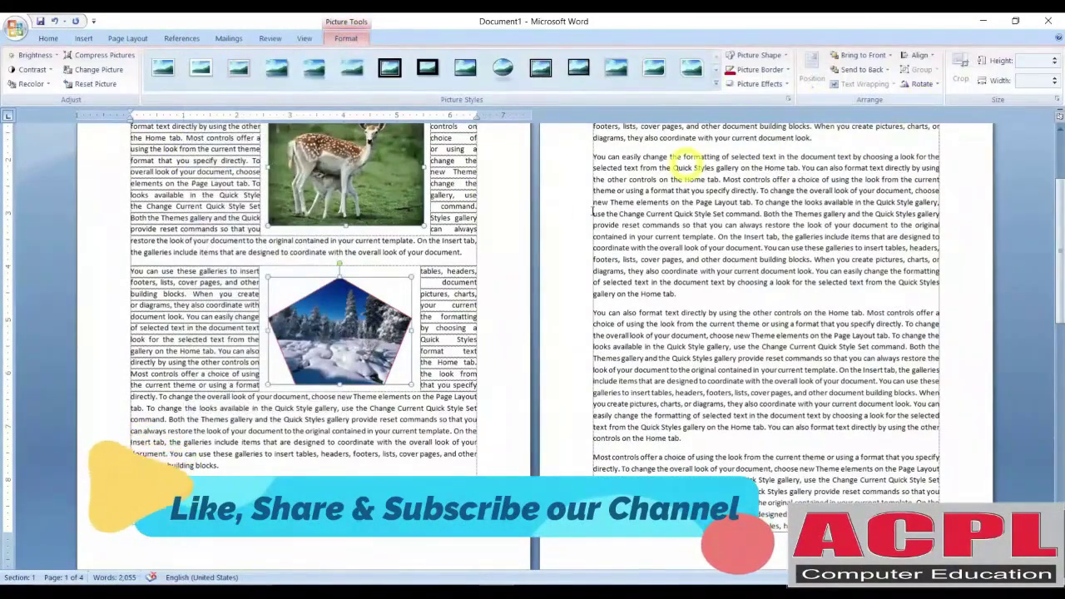
pyautogui.click(458, 271)
pyautogui.scroll(2, 416, 242)
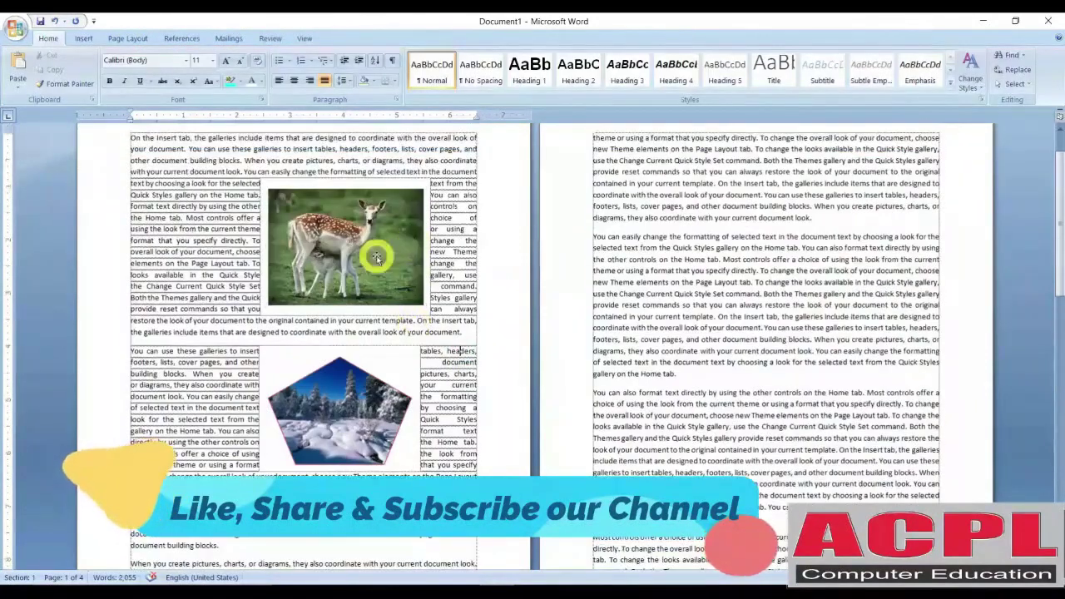
# Try rotating the deer picture left 90° and undo the rotation
pyautogui.click(376, 258)
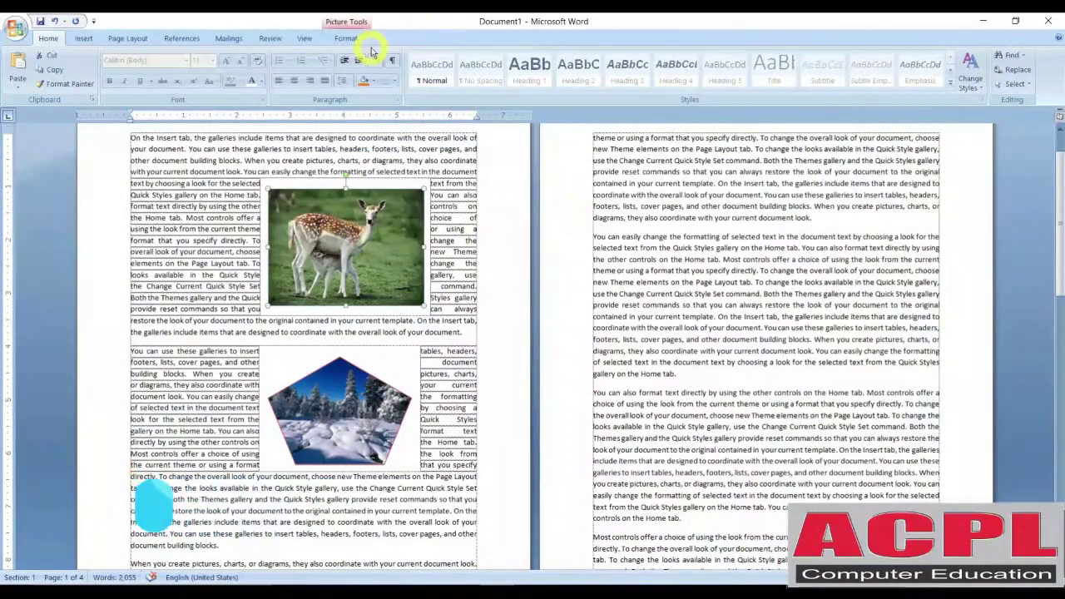
pyautogui.click(346, 39)
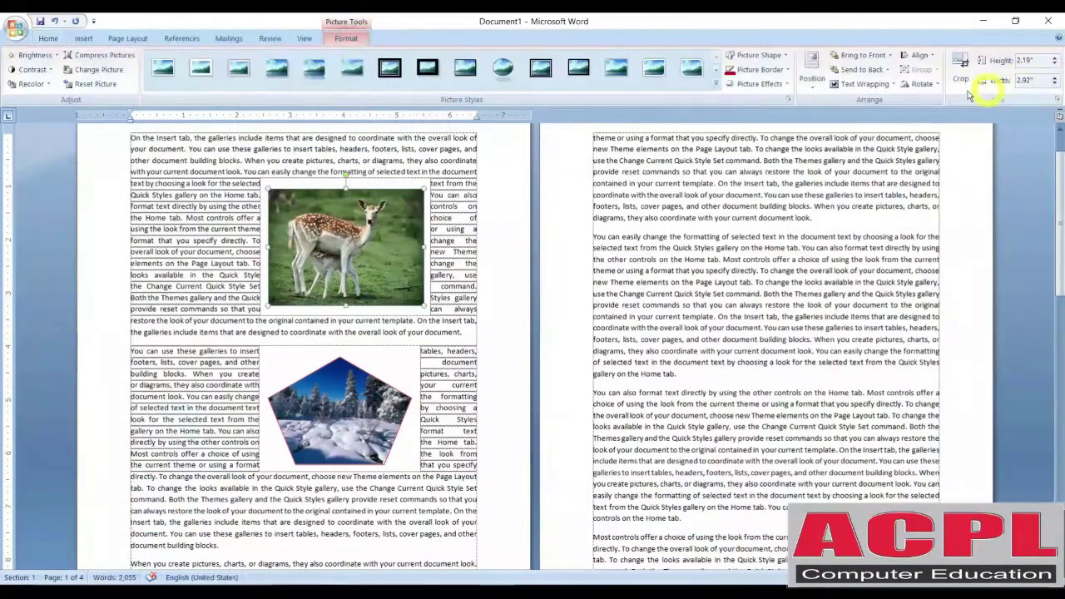
pyautogui.click(926, 85)
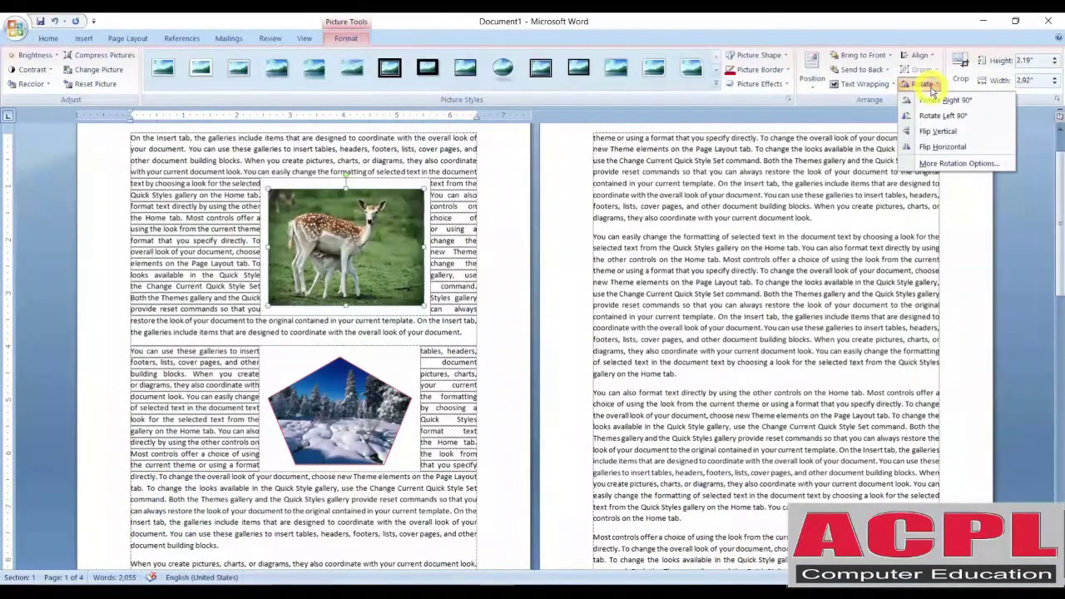
pyautogui.click(934, 116)
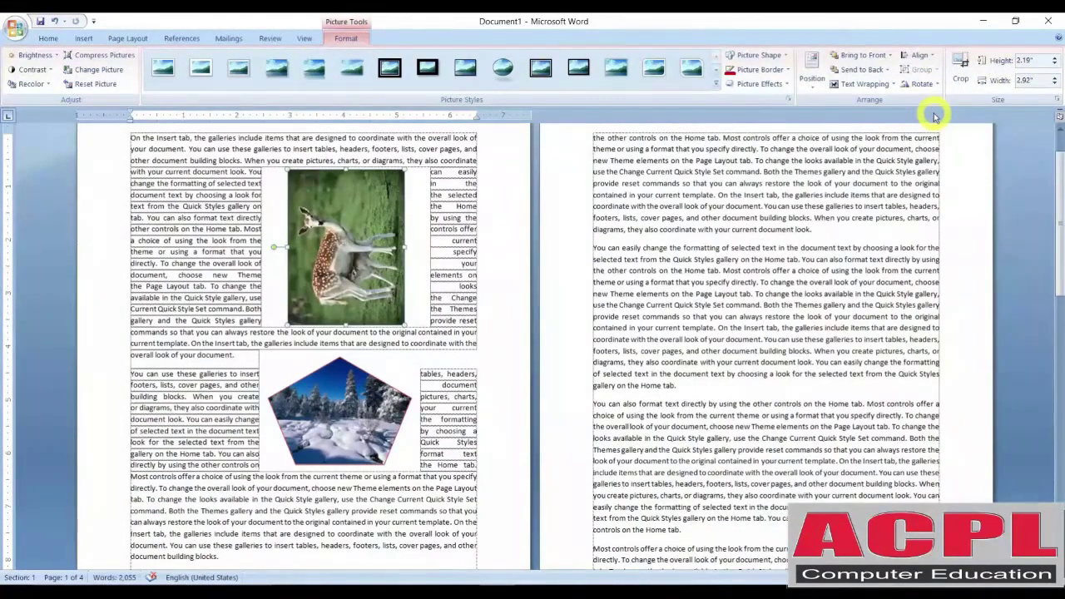
pyautogui.hotkey('ctrl', 'z')
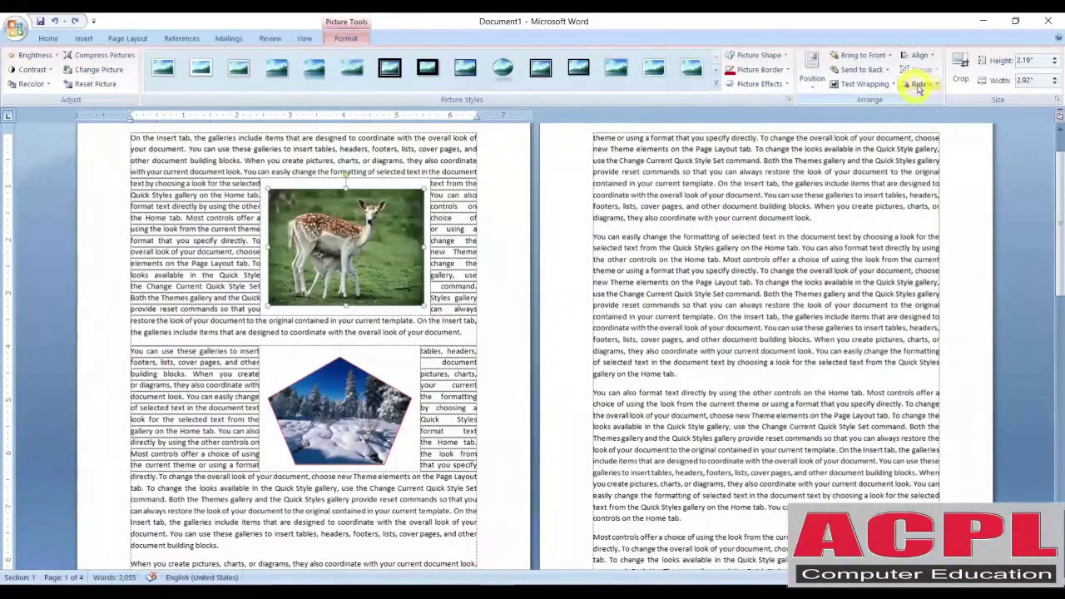
# Flip the deer picture horizontally and move it across to the right edge of the text
pyautogui.click(930, 85)
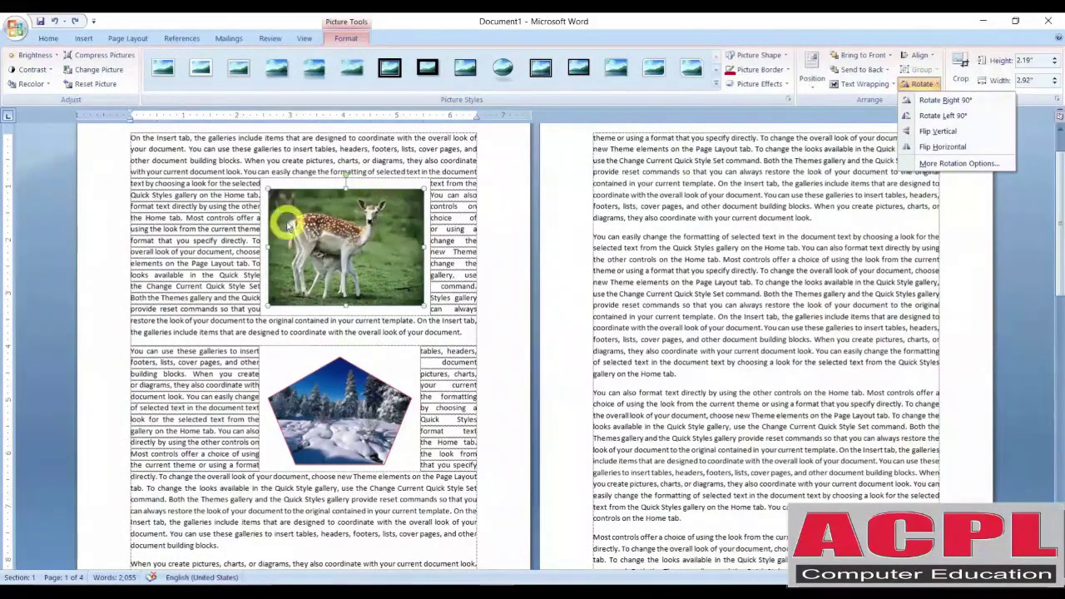
pyautogui.click(920, 146)
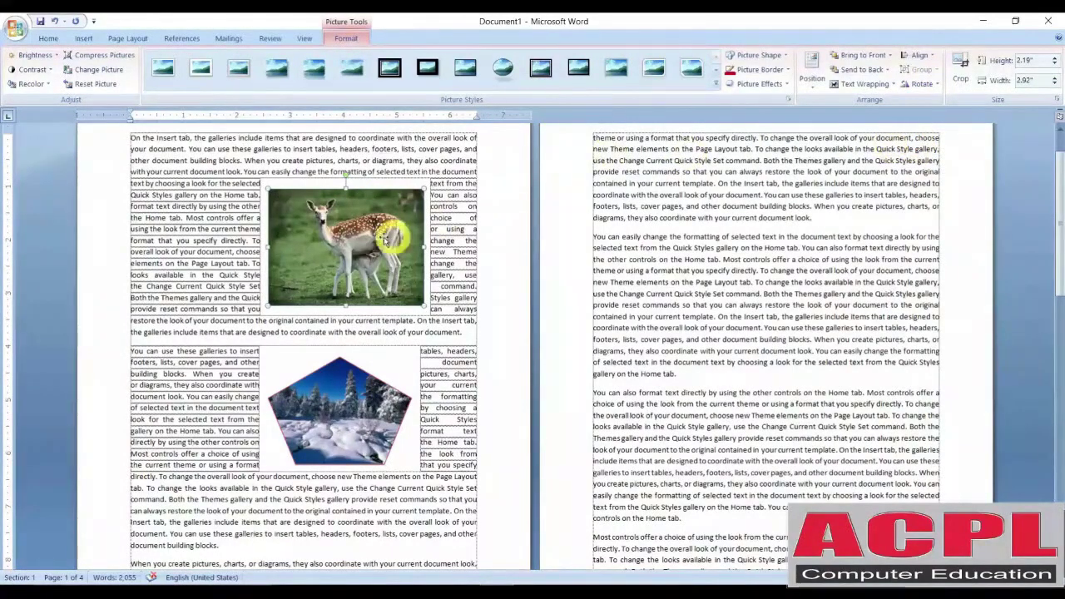
pyautogui.moveTo(381, 236); pyautogui.dragTo(428, 236)
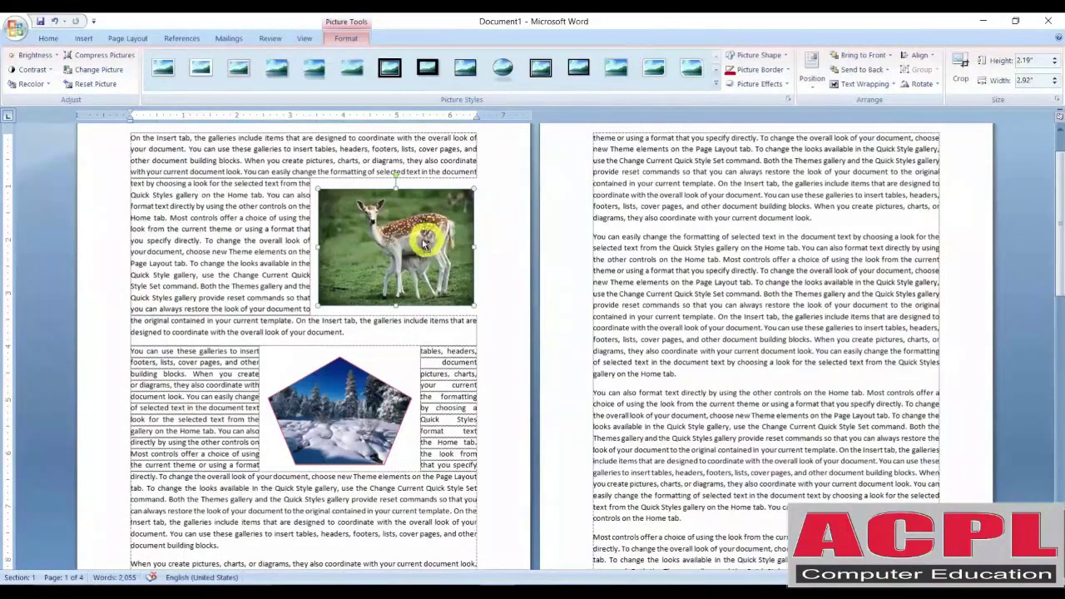
# Place a copy of the deer picture to its left, flipped horizontally and butted against the original as a mirror image, and deselect it
pyautogui.moveTo(404, 240); pyautogui.dragTo(244, 268)
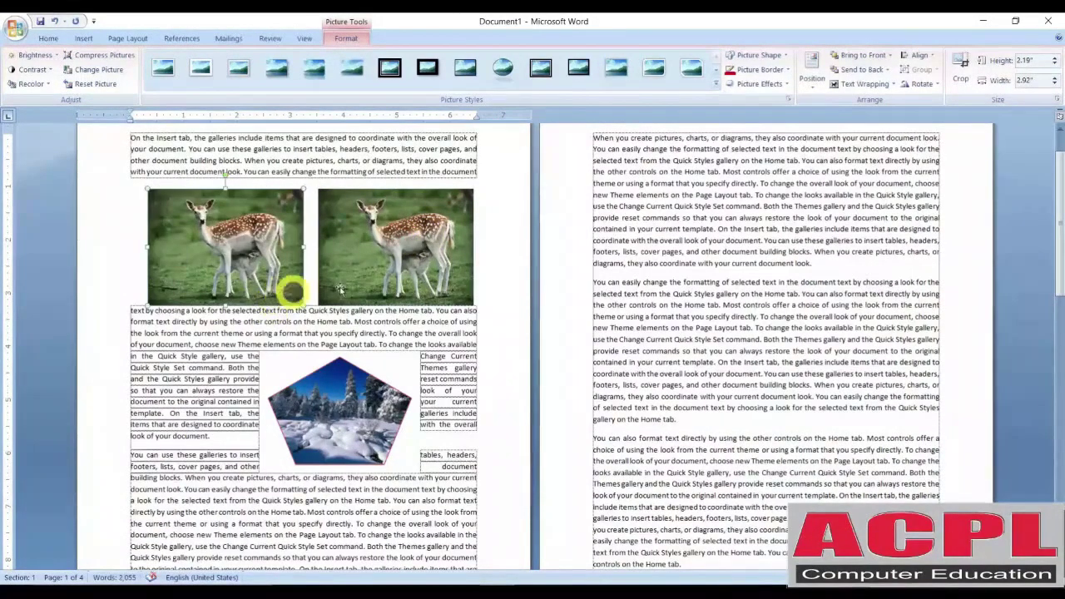
pyautogui.click(905, 87)
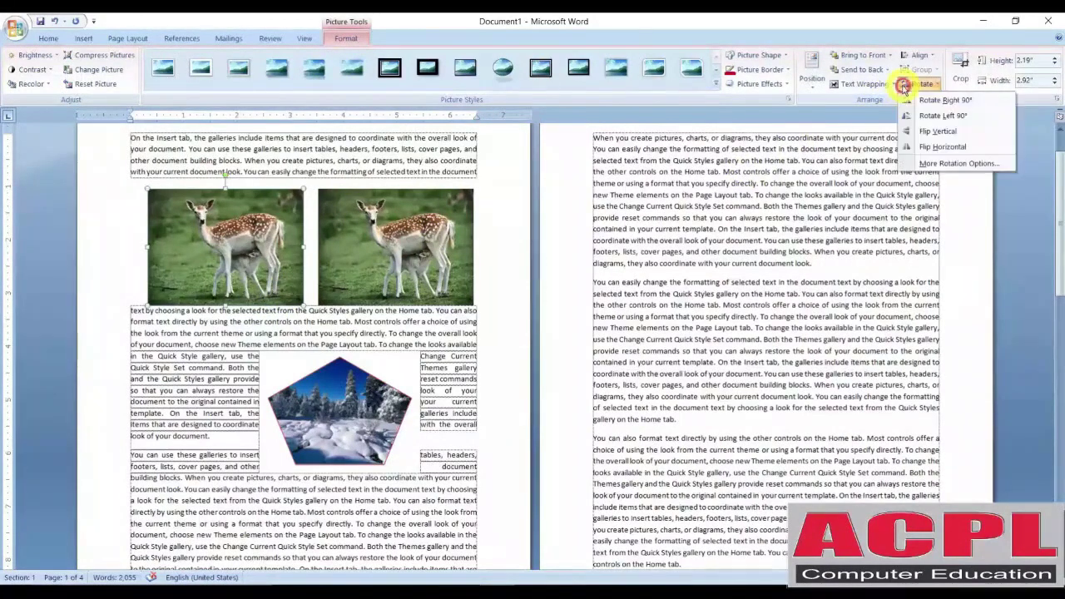
pyautogui.click(926, 147)
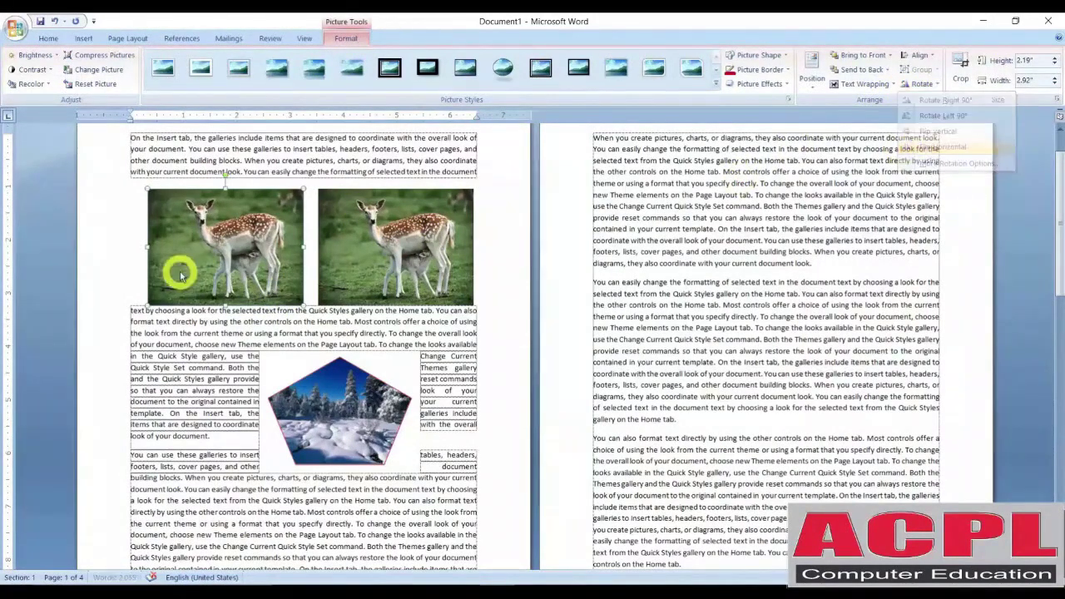
pyautogui.moveTo(231, 243); pyautogui.dragTo(246, 243)
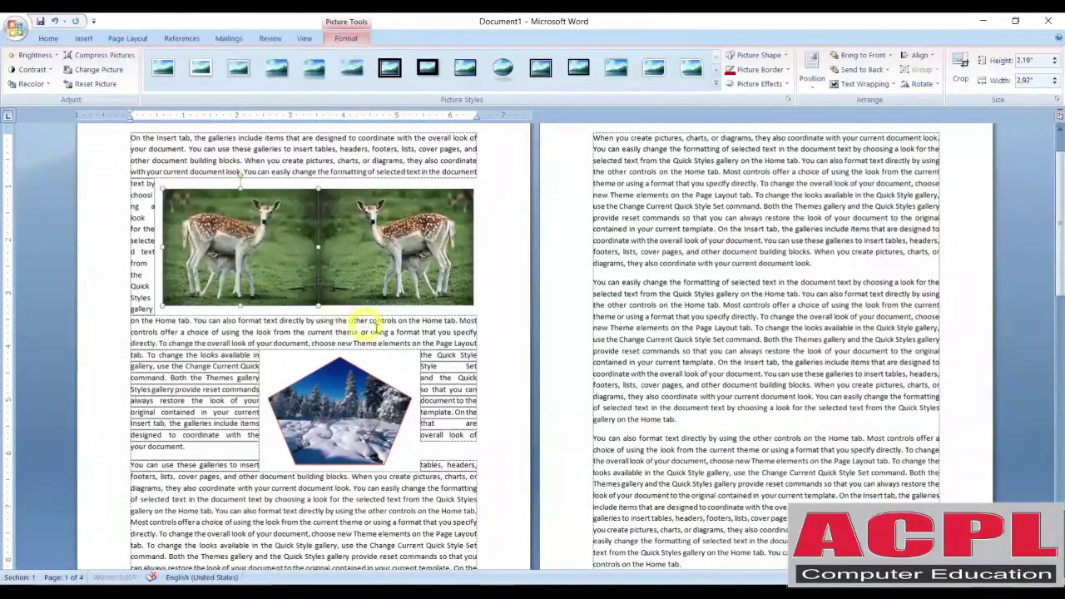
pyautogui.click(433, 332)
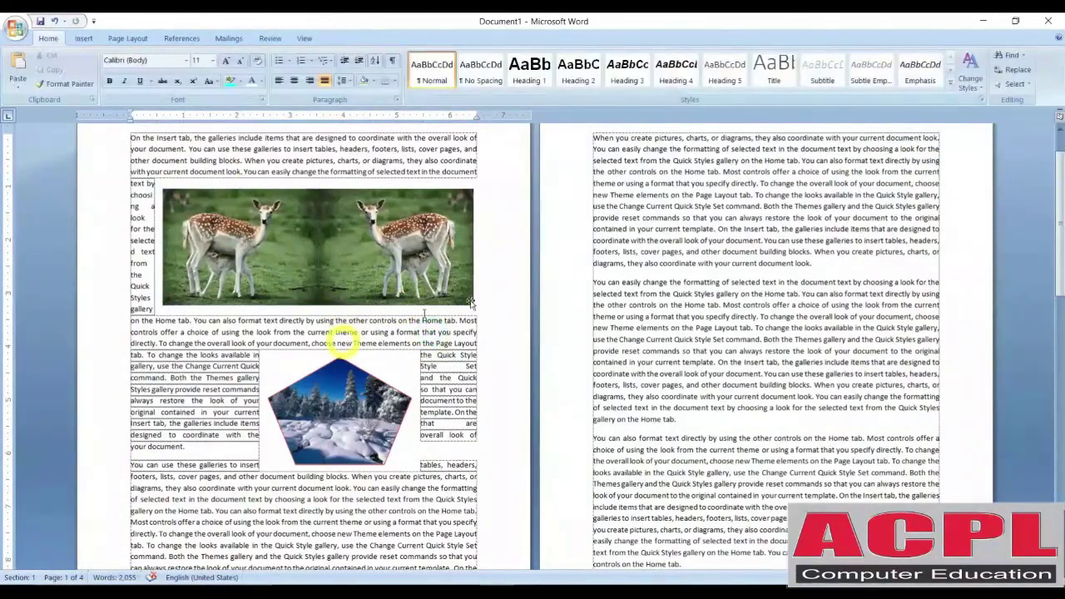
# Crop the right-hand deer picture from its lower-left and upper-right corners to about 1.26" high by 1.33" wide, and move it slightly up
pyautogui.click(381, 247)
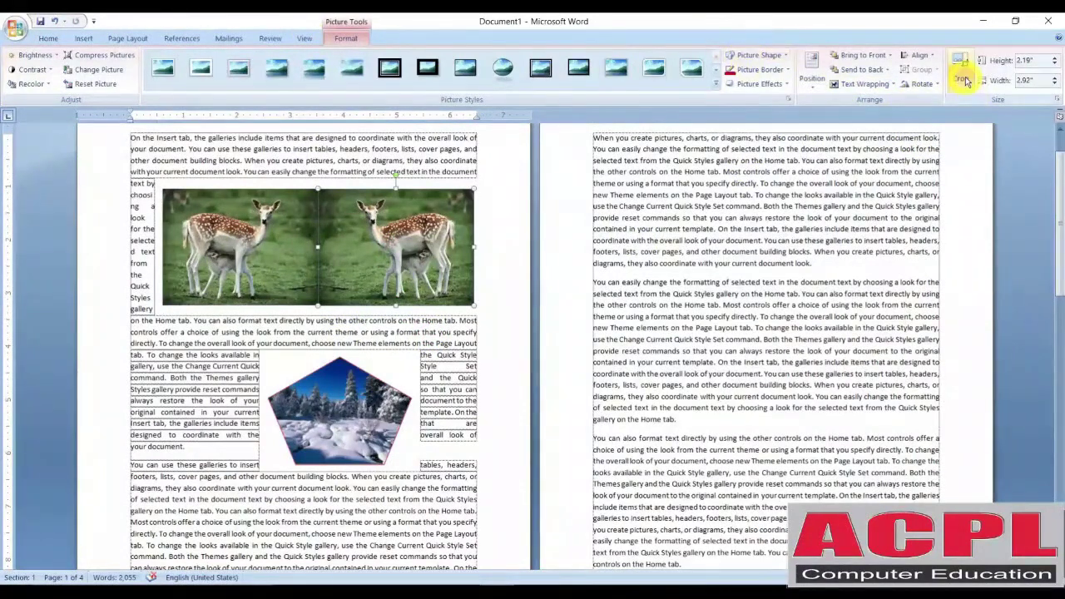
pyautogui.click(964, 73)
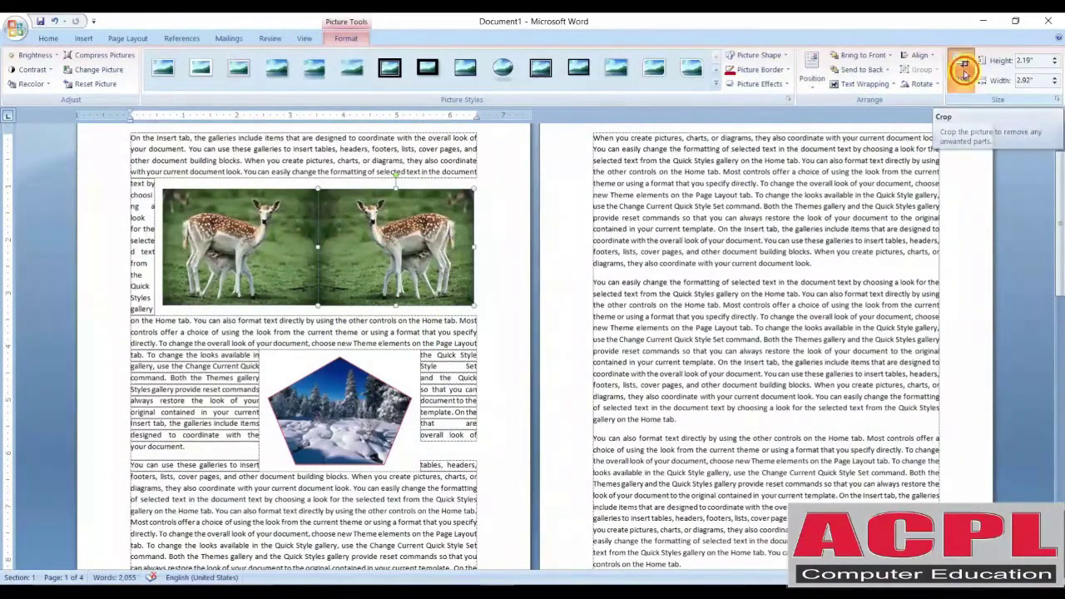
pyautogui.moveTo(319, 303); pyautogui.dragTo(381, 225)
pyautogui.scroll(3, 381, 225)
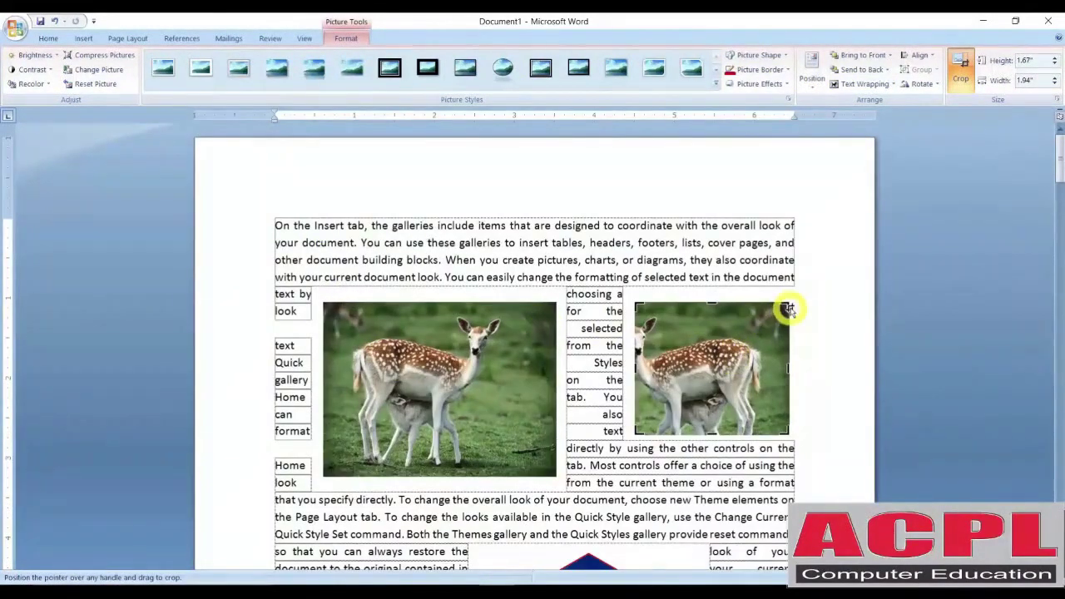
pyautogui.moveTo(783, 307); pyautogui.dragTo(741, 335)
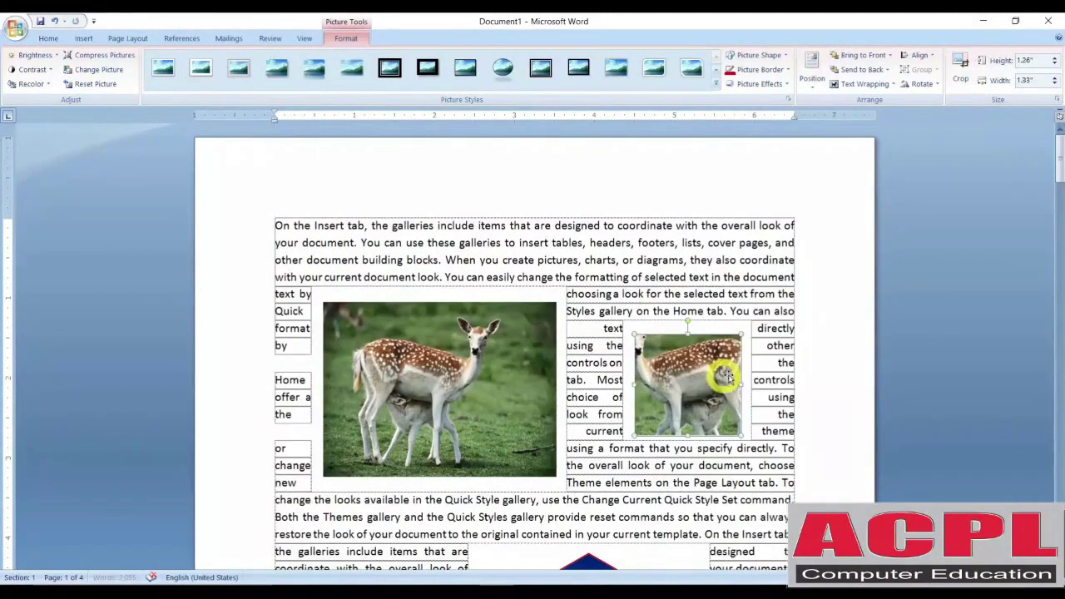
pyautogui.click(698, 310)
pyautogui.click(683, 380)
pyautogui.moveTo(683, 380); pyautogui.dragTo(707, 310)
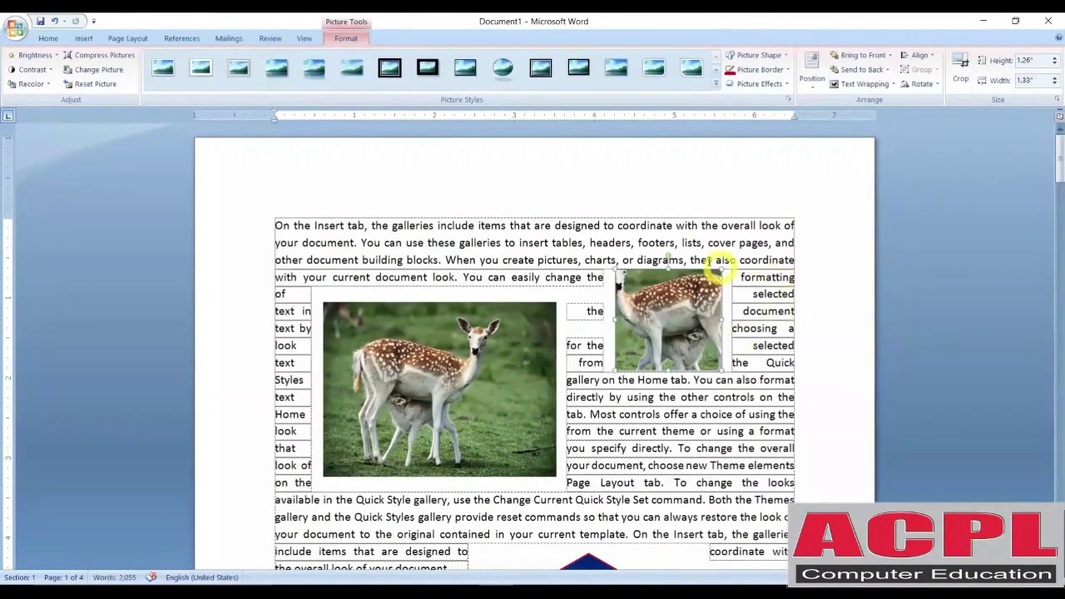
# Extend the crop of the right-hand deer picture outward to bring back hidden areas, to about 2.06" high by 2.31" wide
pyautogui.click(966, 71)
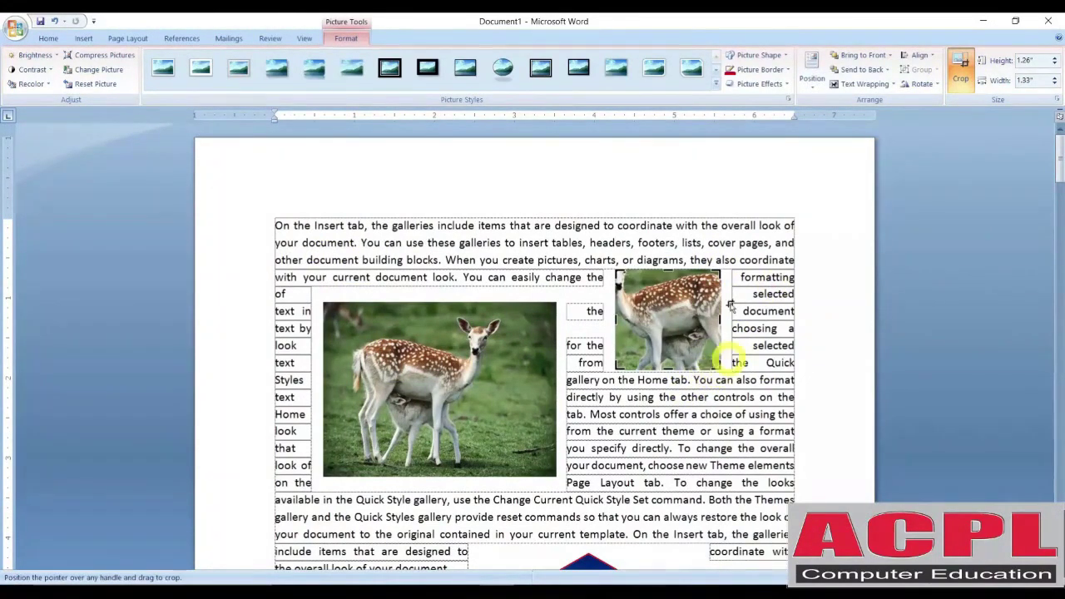
pyautogui.moveTo(714, 275); pyautogui.dragTo(743, 258)
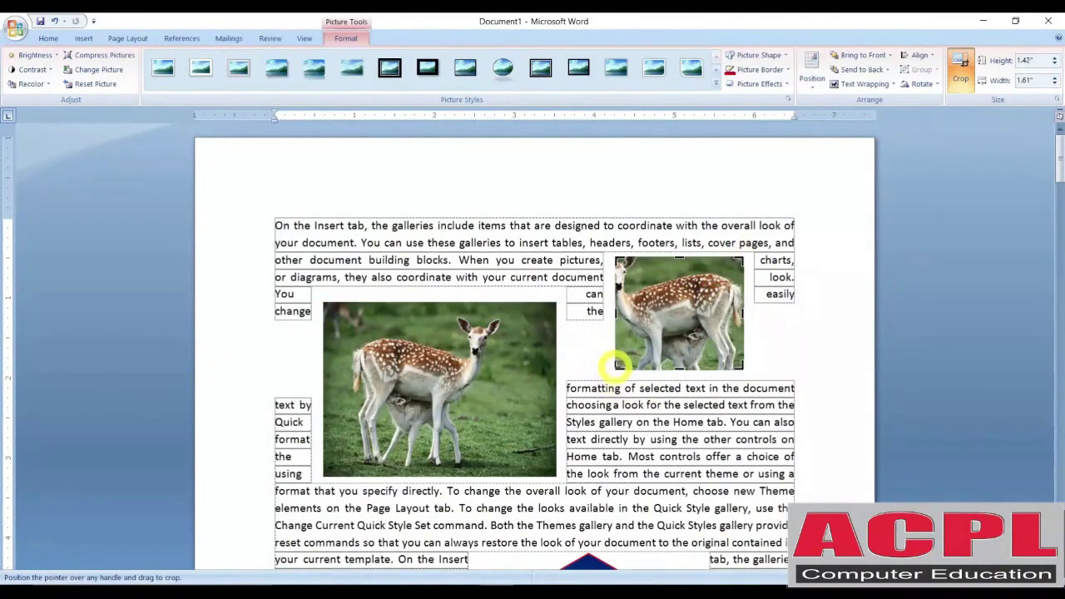
pyautogui.moveTo(616, 367); pyautogui.dragTo(587, 403)
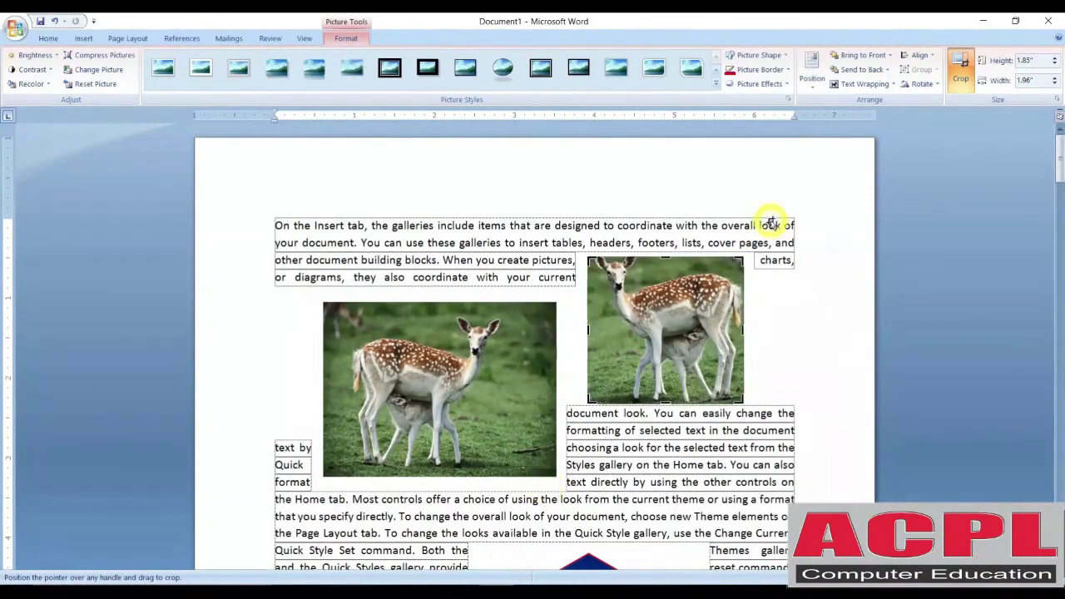
pyautogui.moveTo(737, 260); pyautogui.dragTo(772, 240)
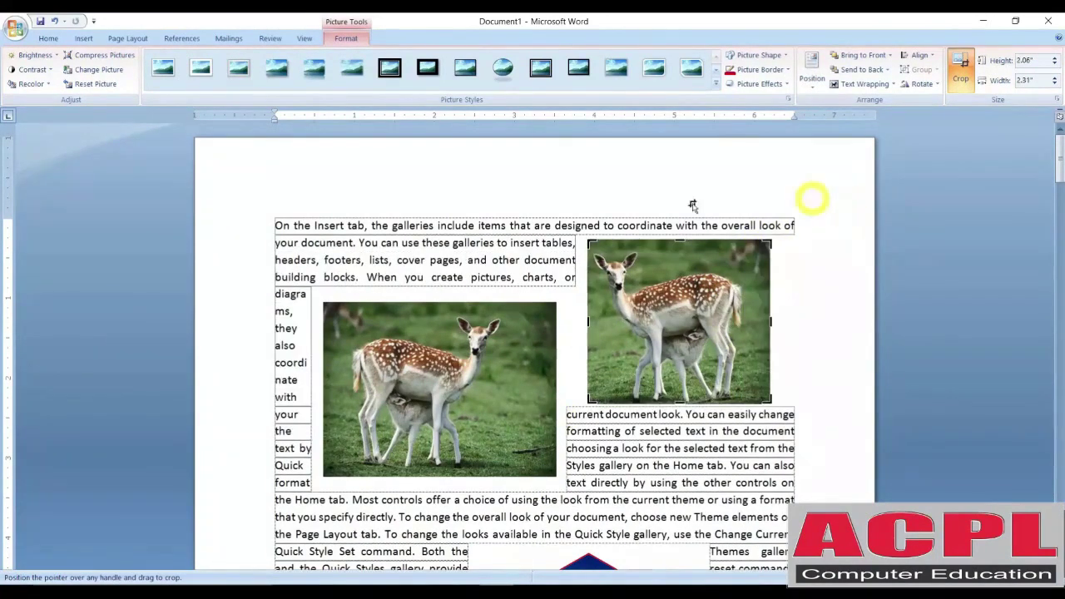
# Delete the cropped right-hand deer picture and the pentagon snow picture, keeping the uncropped deer picture
pyautogui.click(533, 293)
pyautogui.scroll(-3, 483, 274)
pyautogui.click(478, 272)
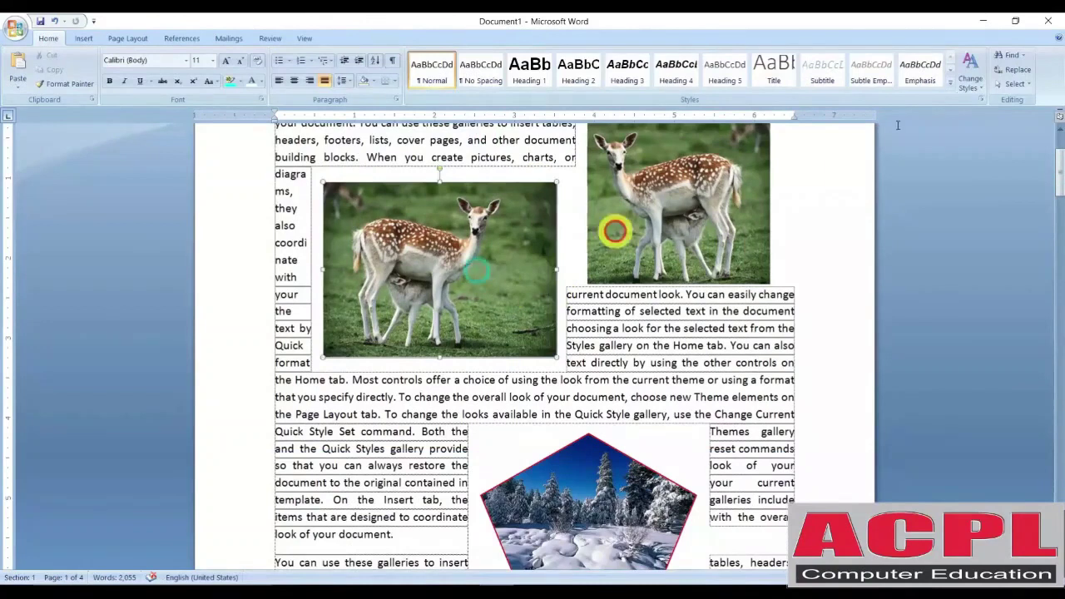
pyautogui.click(347, 38)
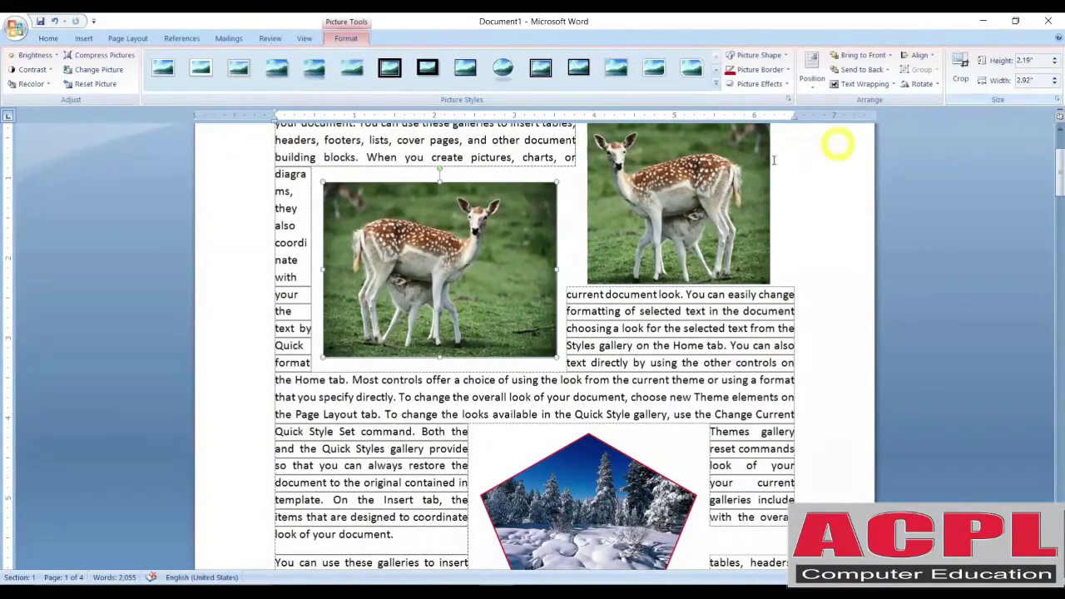
pyautogui.click(695, 219)
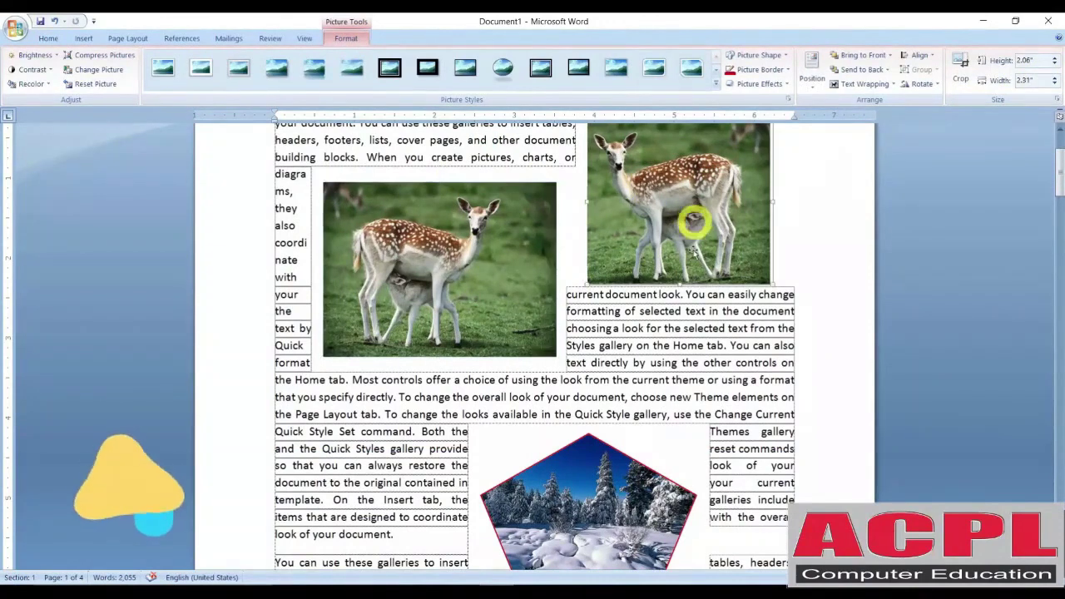
pyautogui.press('Delete')
pyautogui.click(528, 391)
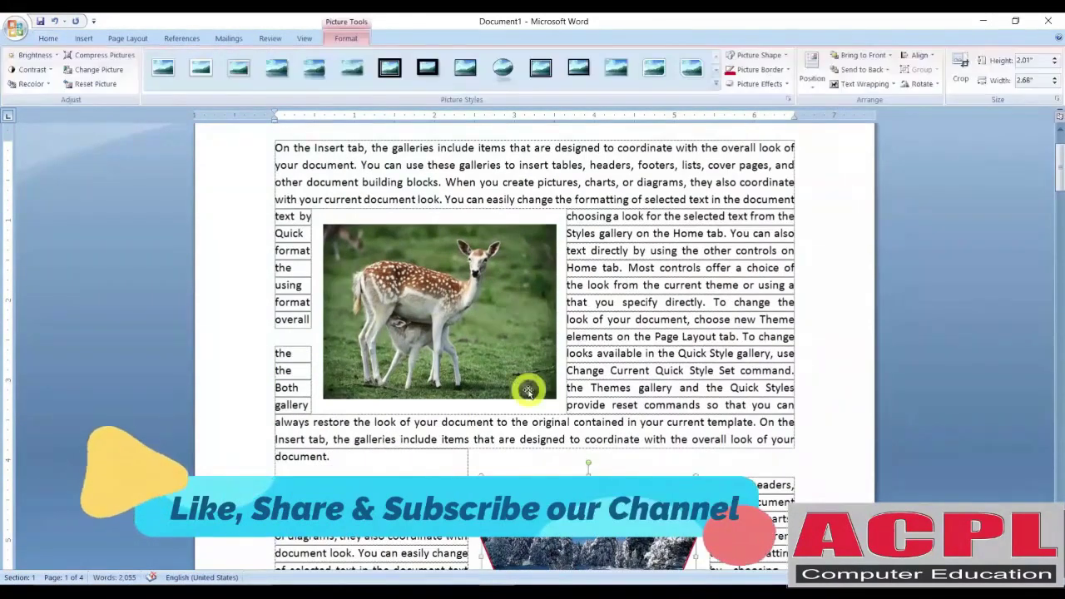
# Move the remaining deer picture toward the right edge of the text and set its height to 2"
pyautogui.click(502, 300)
pyautogui.moveTo(506, 299); pyautogui.dragTo(705, 310)
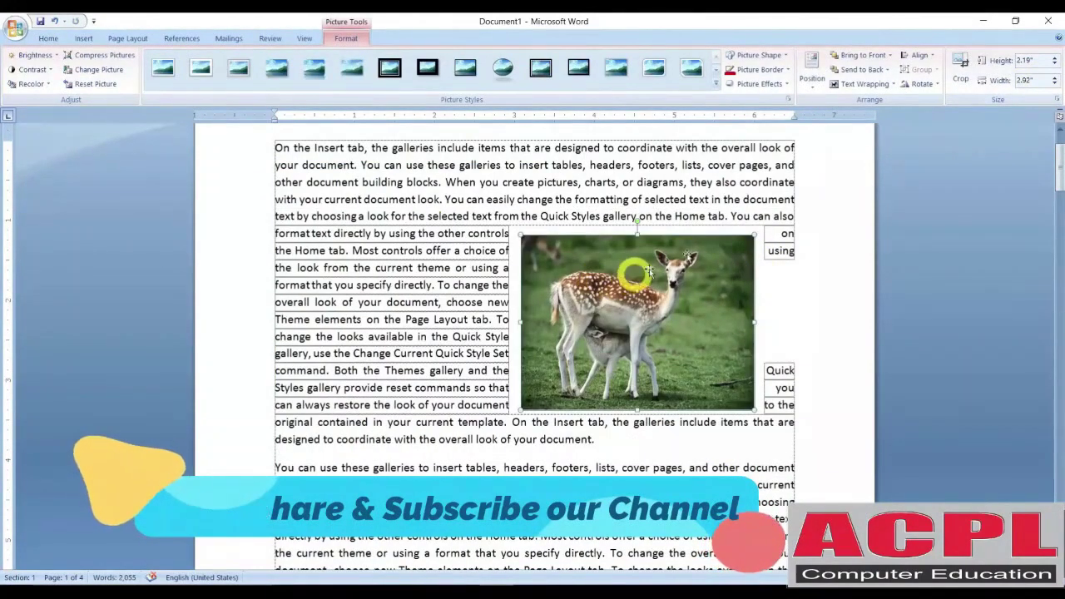
pyautogui.click(1031, 65)
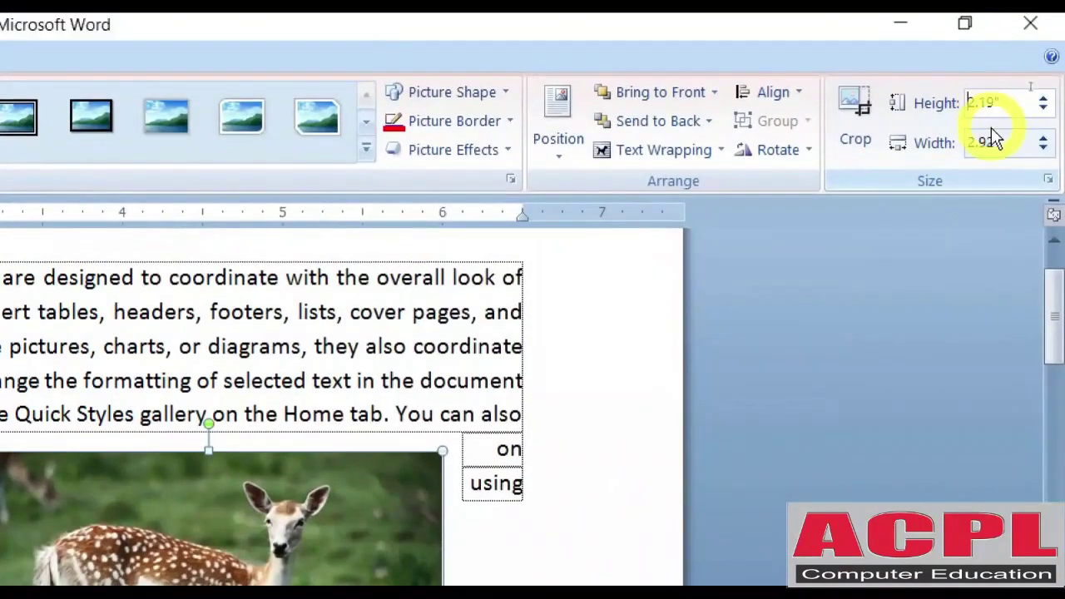
pyautogui.click(1013, 95)
pyautogui.moveTo(1012, 95); pyautogui.dragTo(972, 98)
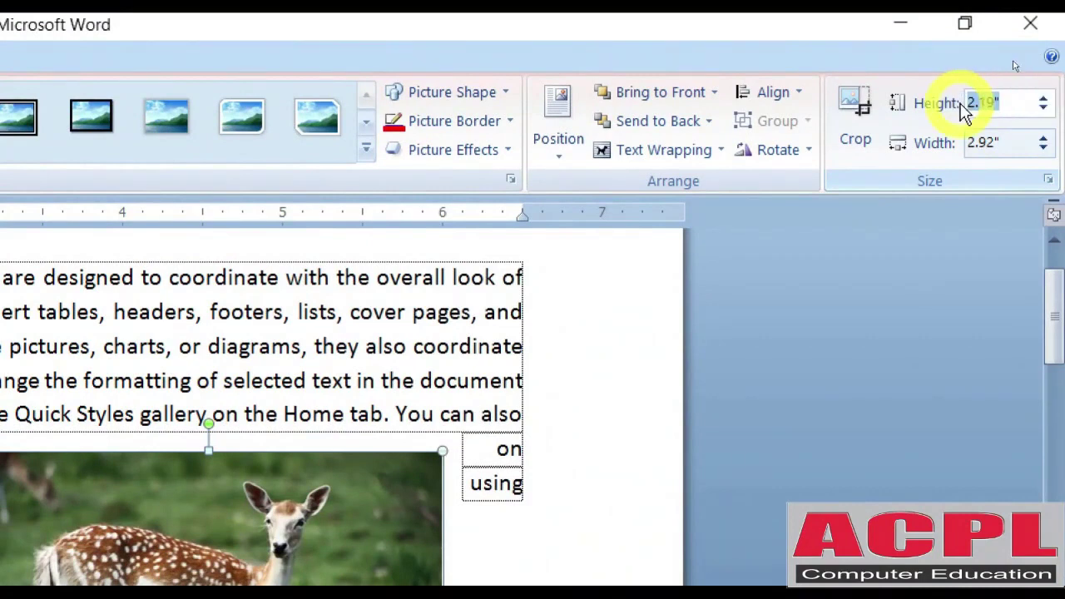
pyautogui.write('2')
pyautogui.press('Return')
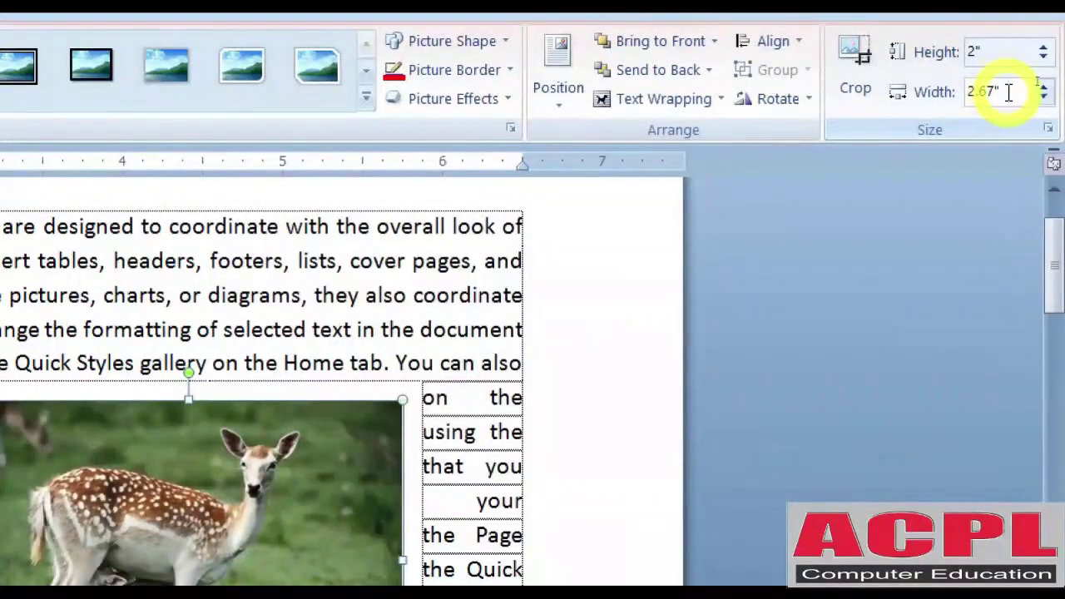
# Set the deer picture's width to 3" with the aspect ratio still locked
pyautogui.click(1009, 93)
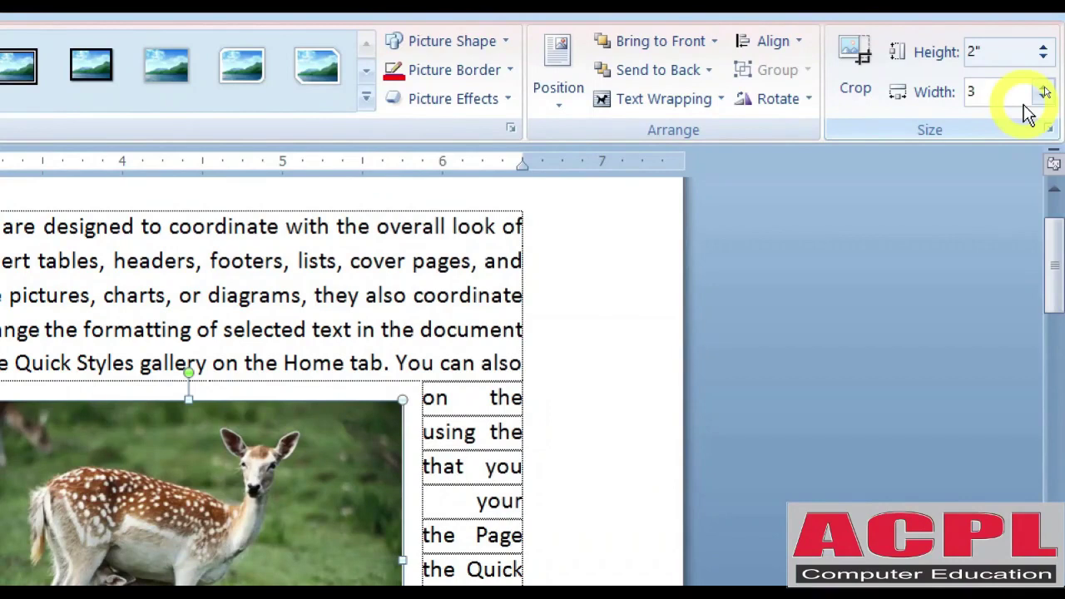
pyautogui.press('Return')
pyautogui.click(994, 53)
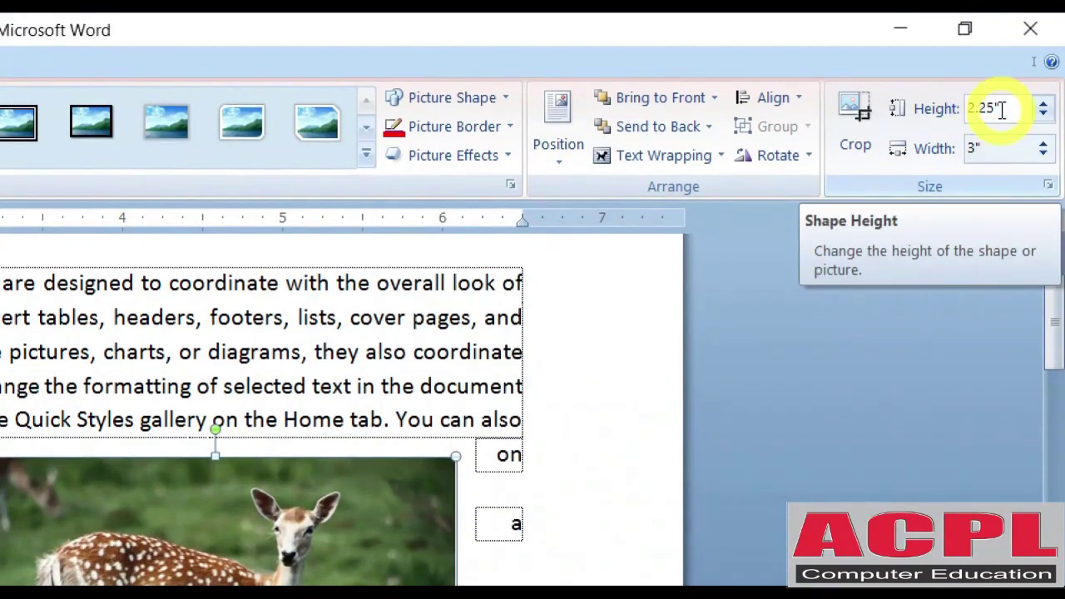
# Turn off Lock aspect ratio for the deer picture and set its height to 2" independently of the width
pyautogui.click(1050, 190)
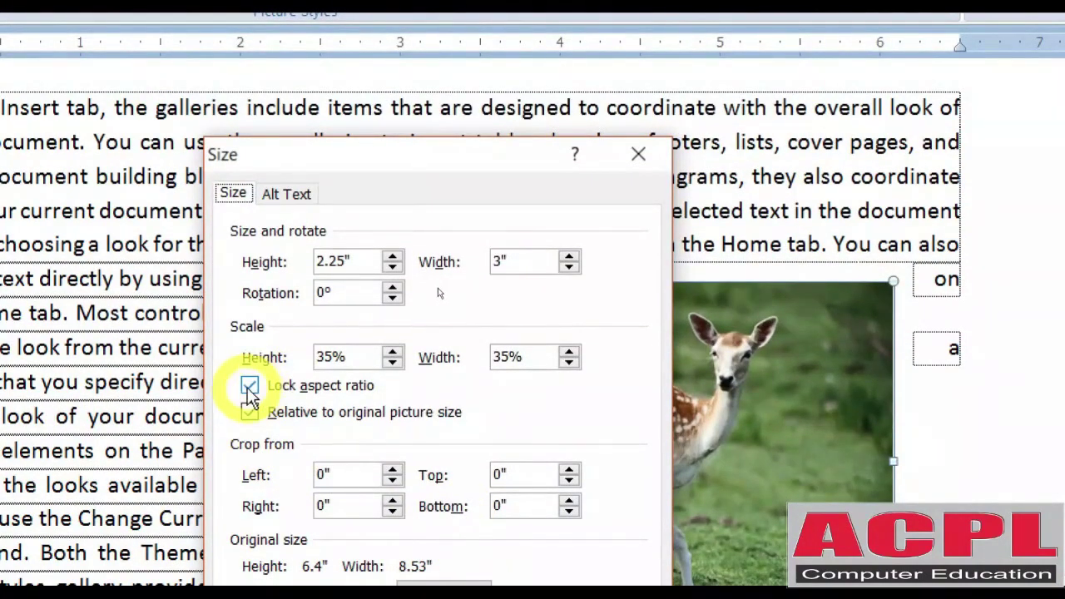
pyautogui.click(250, 387)
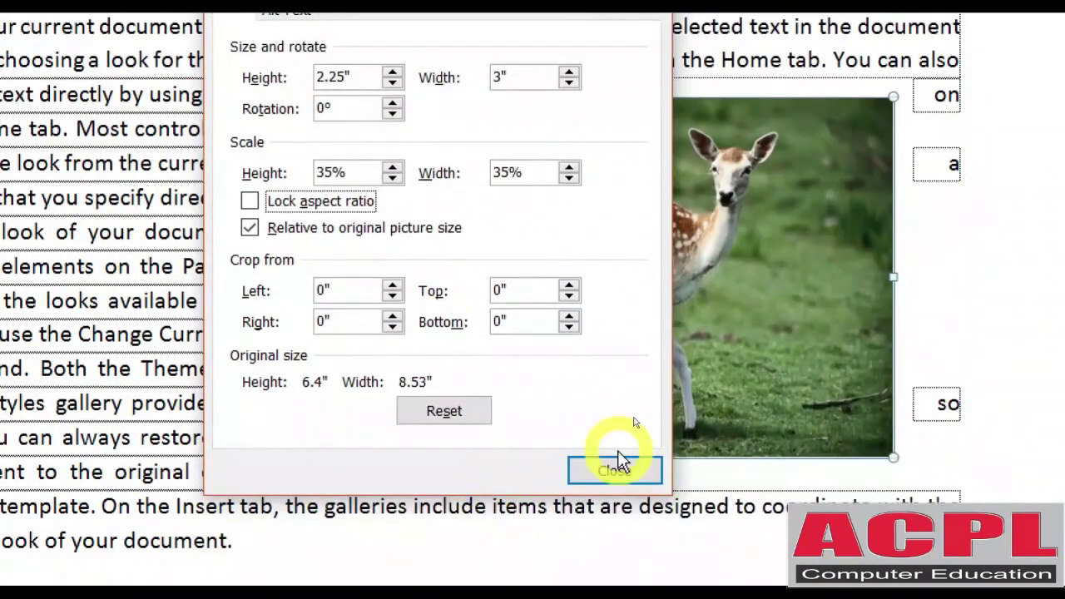
pyautogui.click(637, 467)
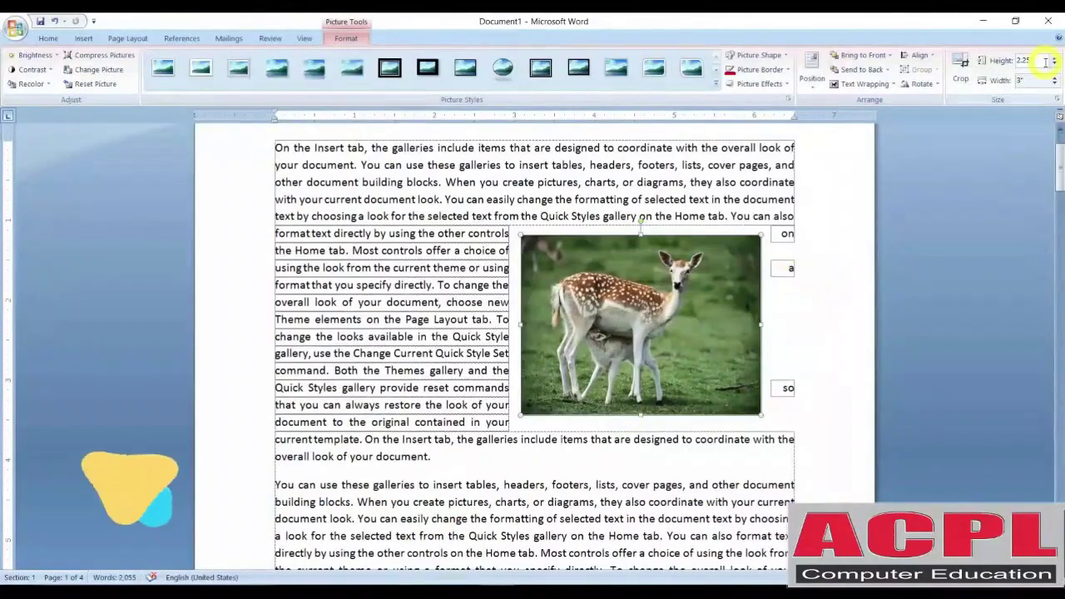
pyautogui.click(1028, 61)
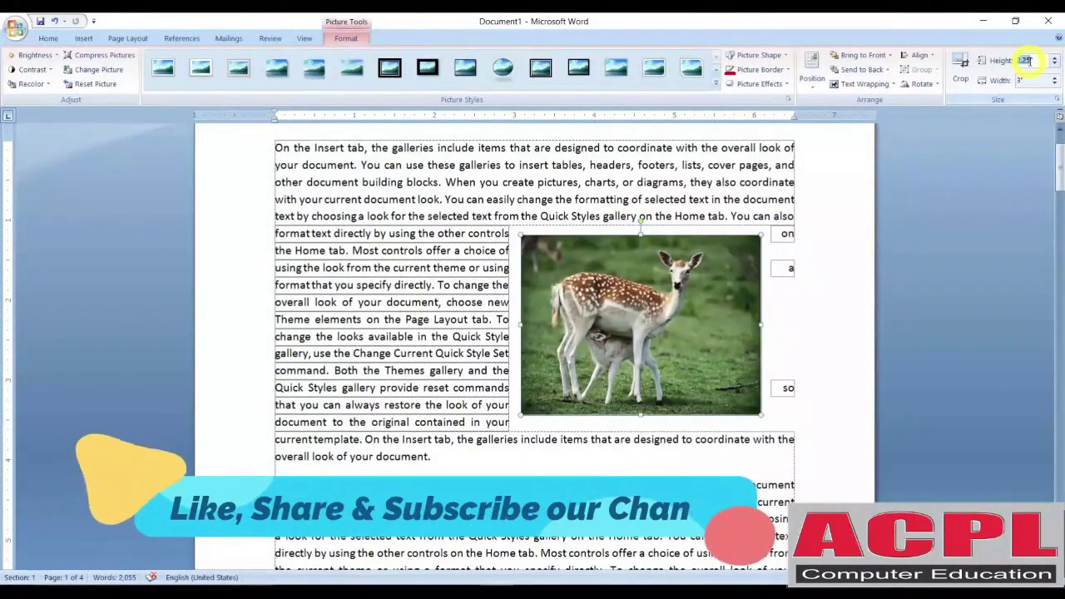
pyautogui.write('2')
pyautogui.press('Return')
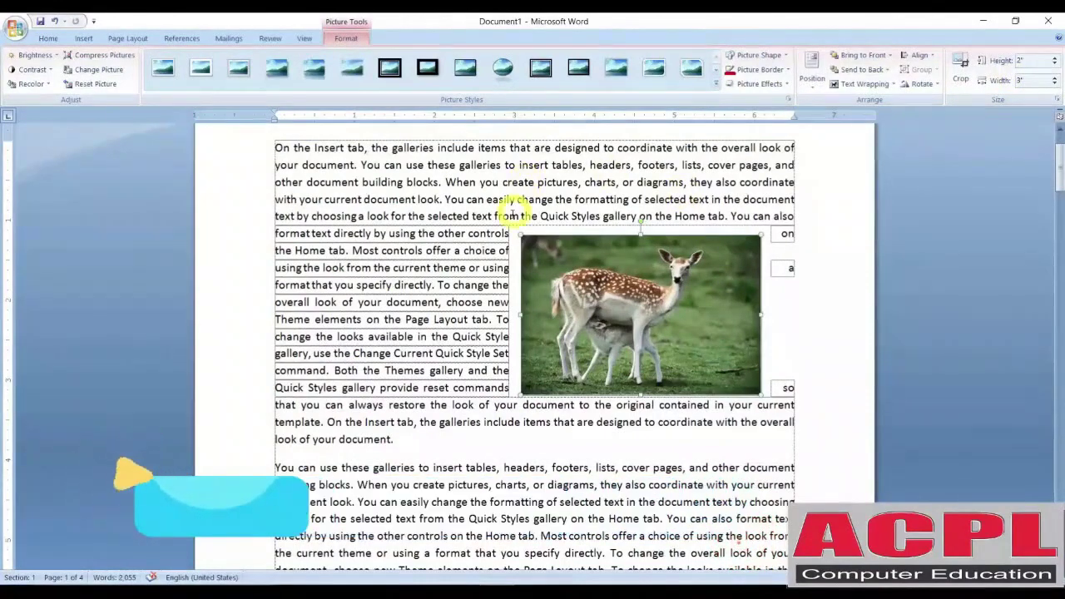
# Move the resized deer picture left to the middle of the paragraph and show its picture formatting options
pyautogui.click(540, 215)
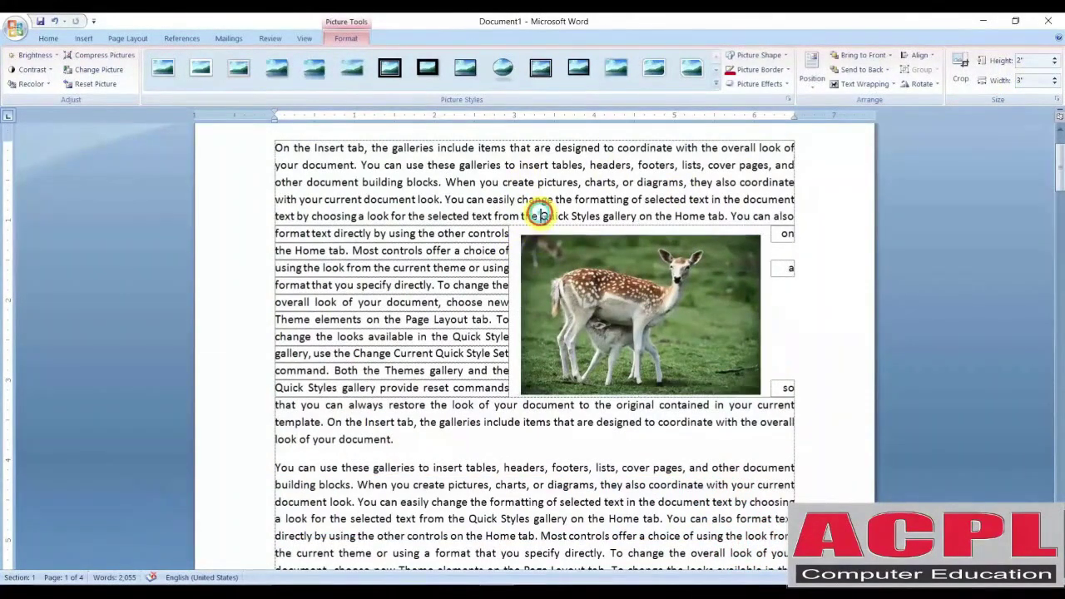
pyautogui.moveTo(585, 268); pyautogui.dragTo(503, 269)
pyautogui.click(345, 40)
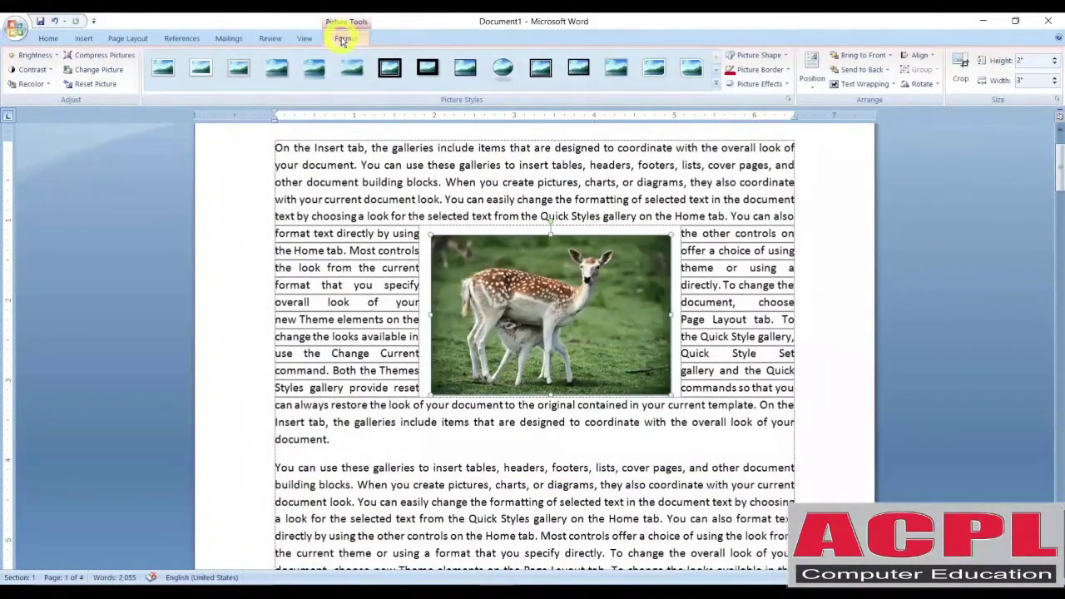